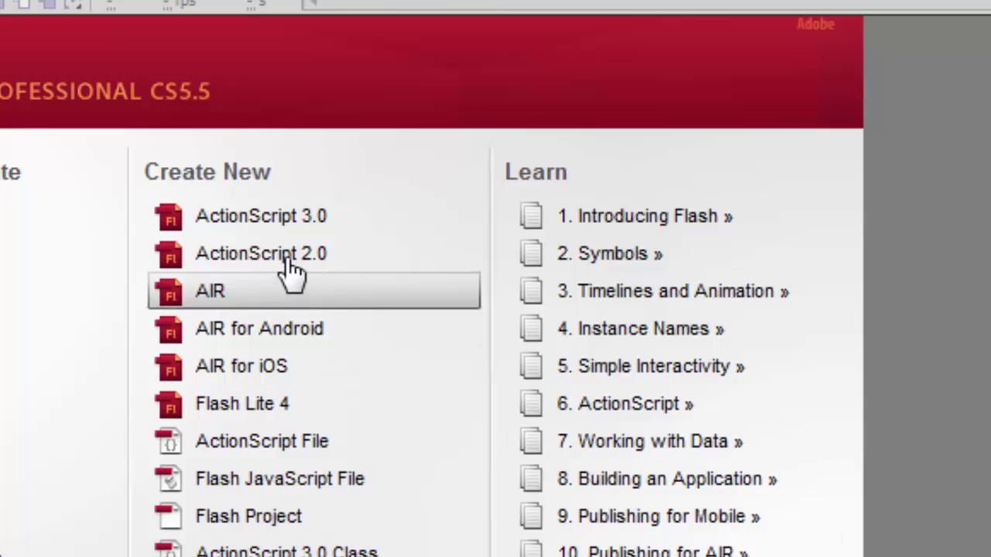
- Create a new ActionScript 3.0 document and rename its first layer to "background"
left_click(283, 218)
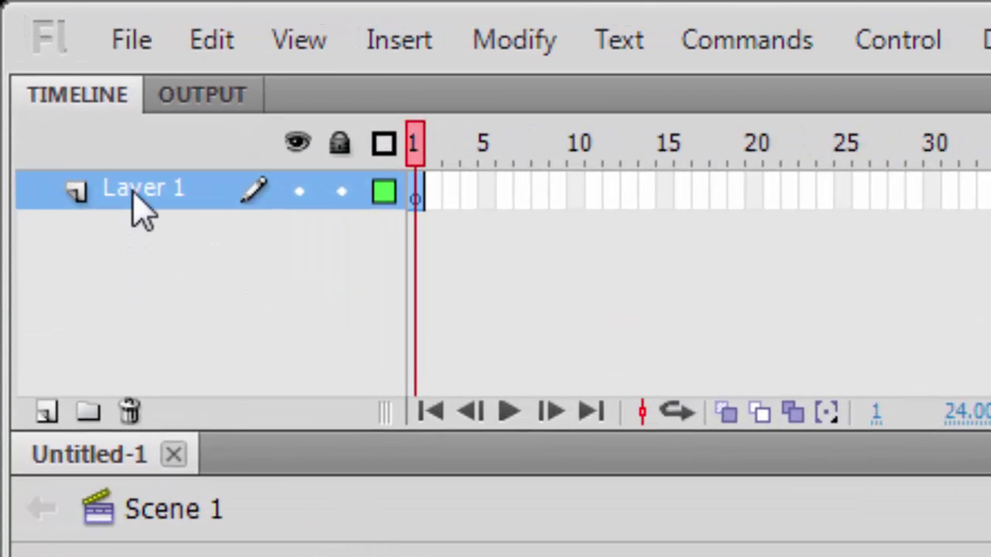
double_click(135, 191)
type("ba")
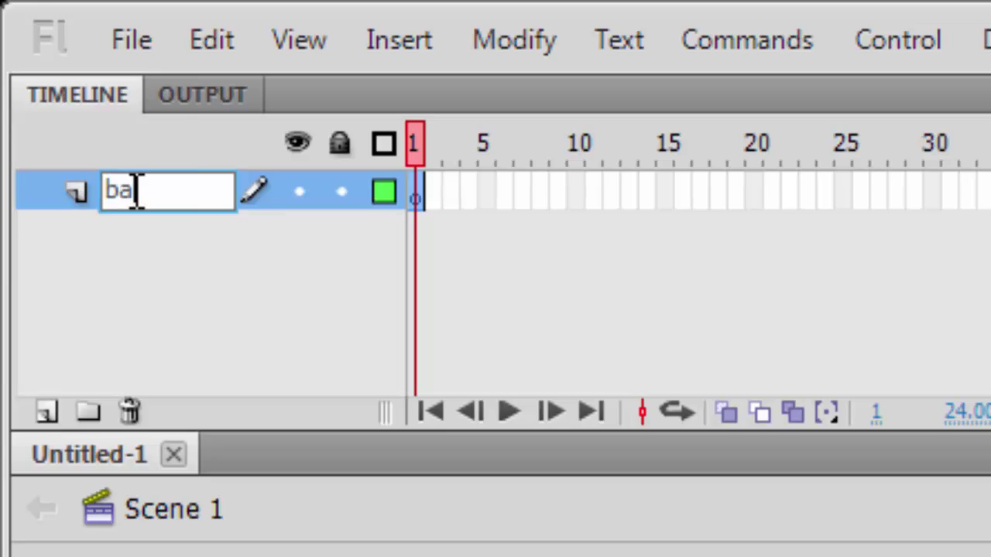
type("ckgroun")
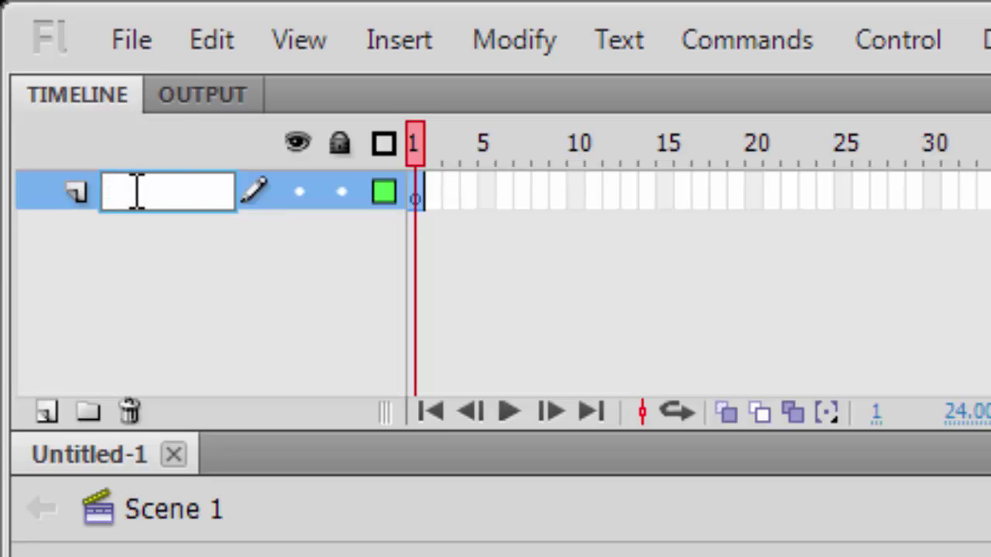
type("d")
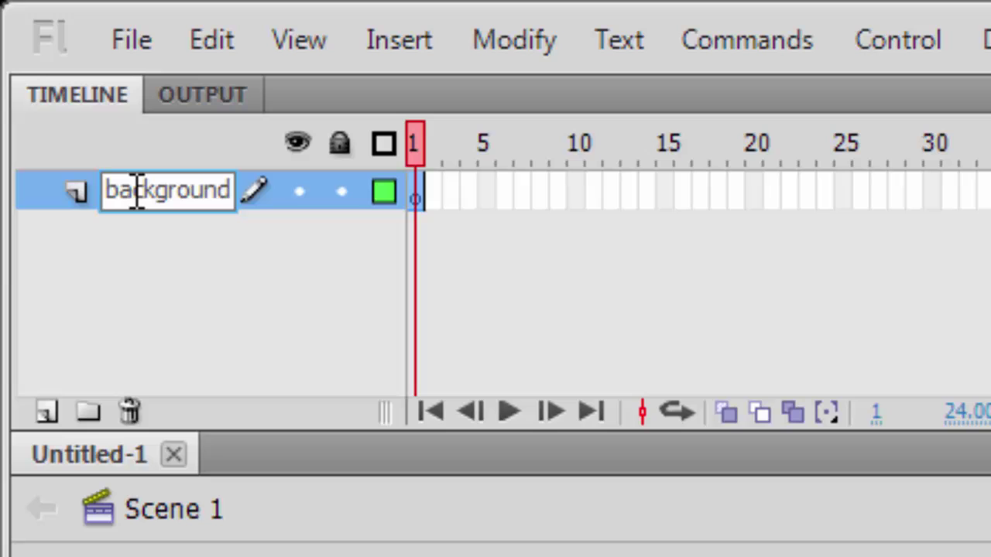
key("Return")
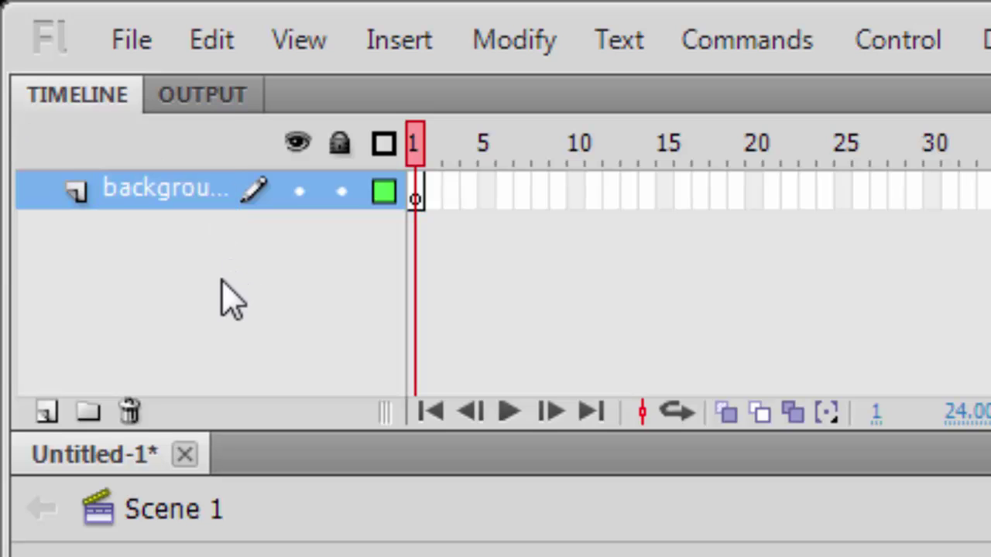
- Add a second layer, move it below the background layer and rename it "text"
left_click(47, 411)
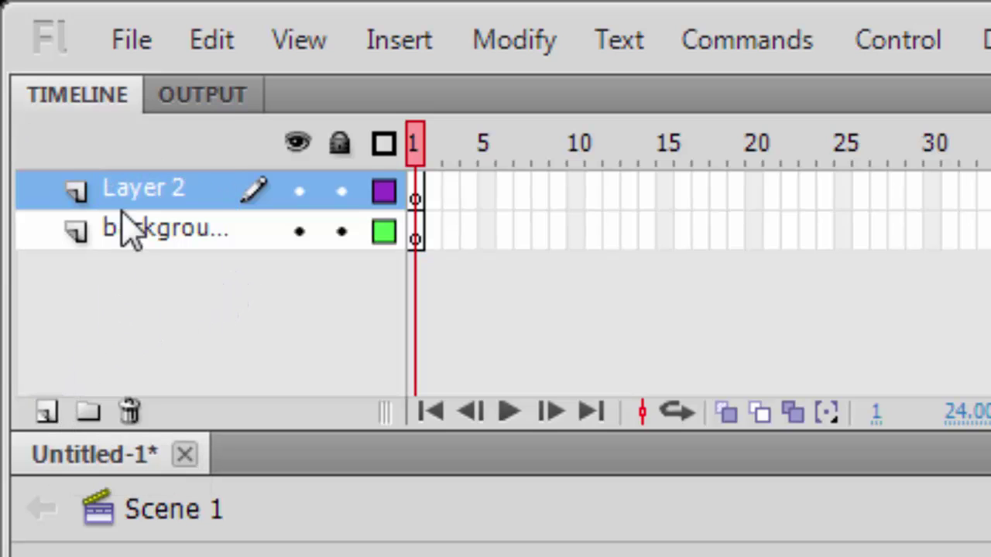
left_click_drag(147, 194, 159, 248)
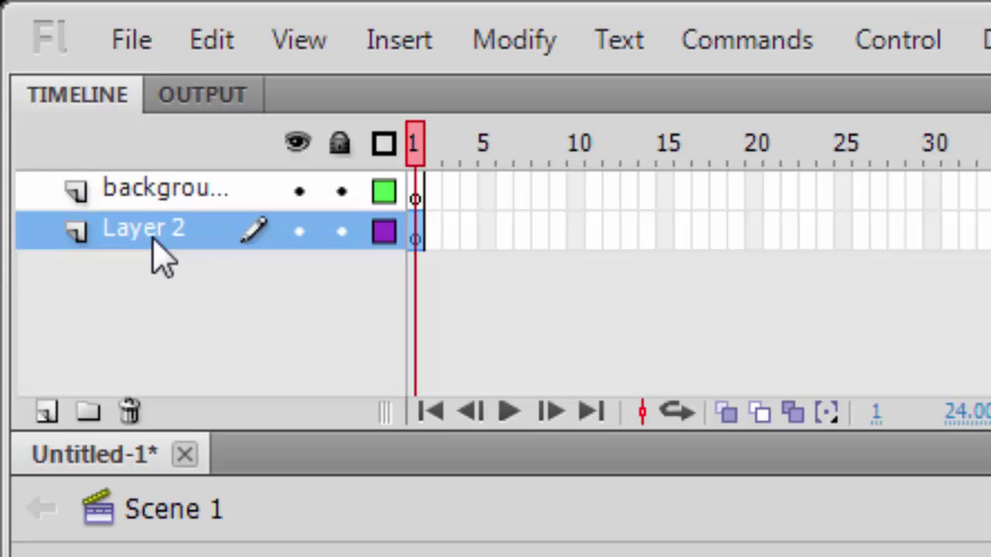
double_click(147, 230)
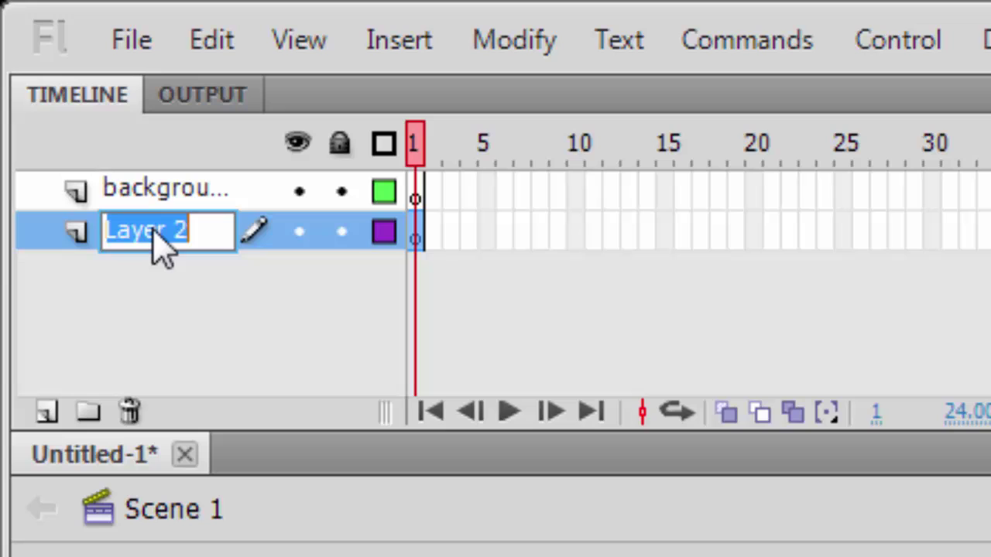
type("t")
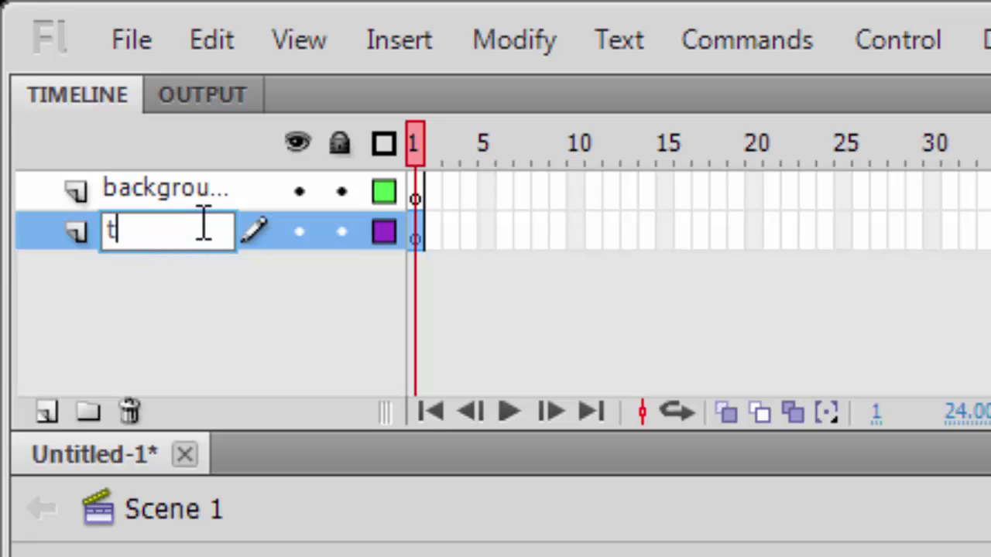
type("ext")
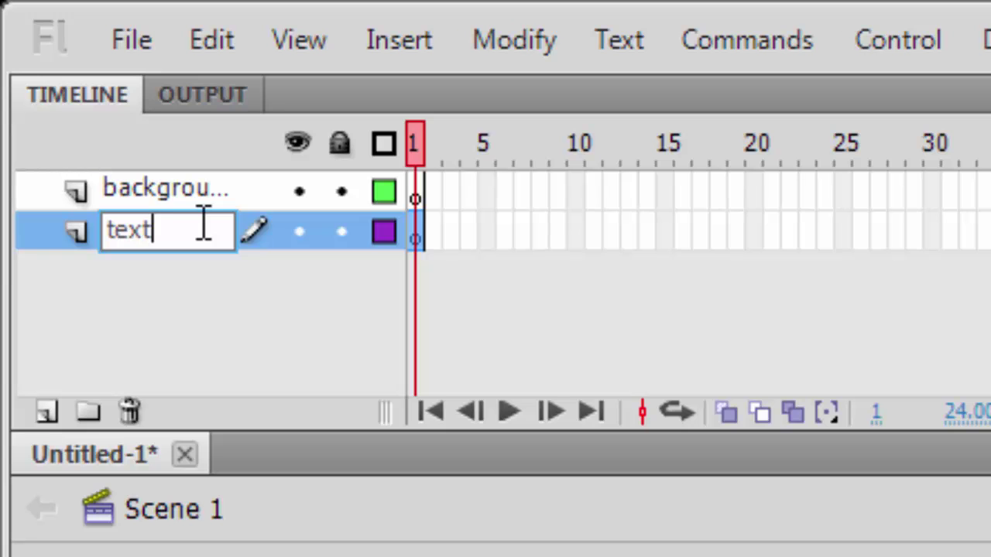
left_click(271, 328)
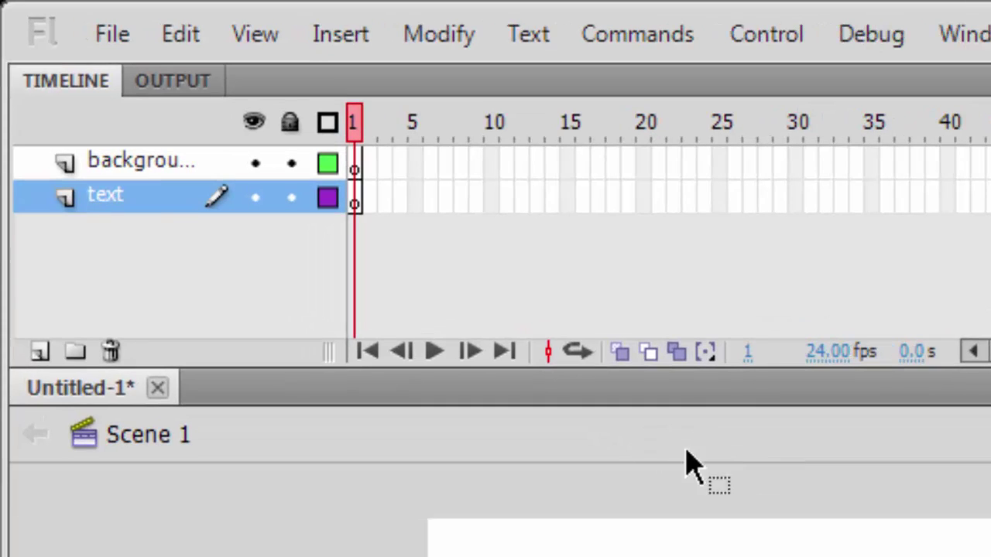
- Move the background layer below the text layer and draw a black-filled rectangle on it covering the whole stage
left_click(146, 165)
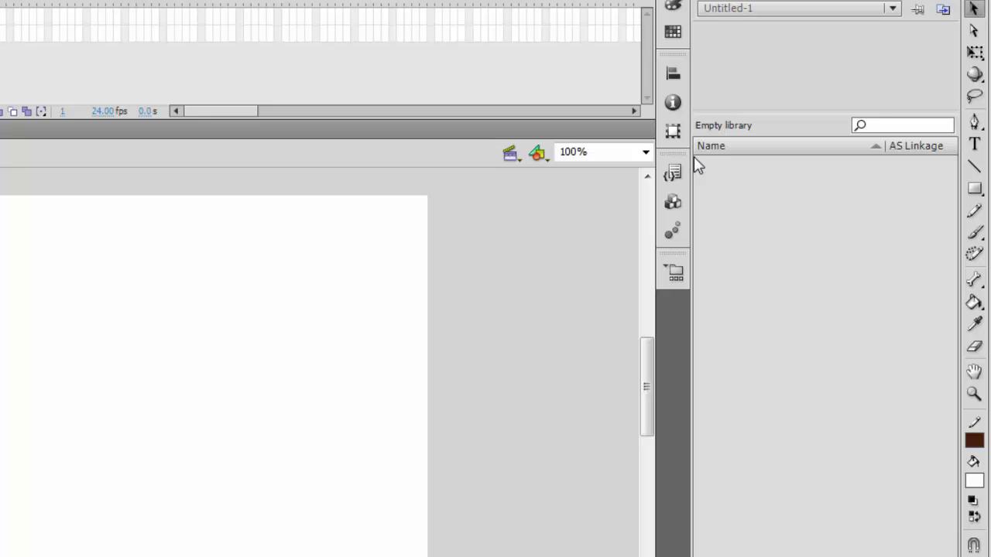
left_click(976, 188)
left_click(974, 481)
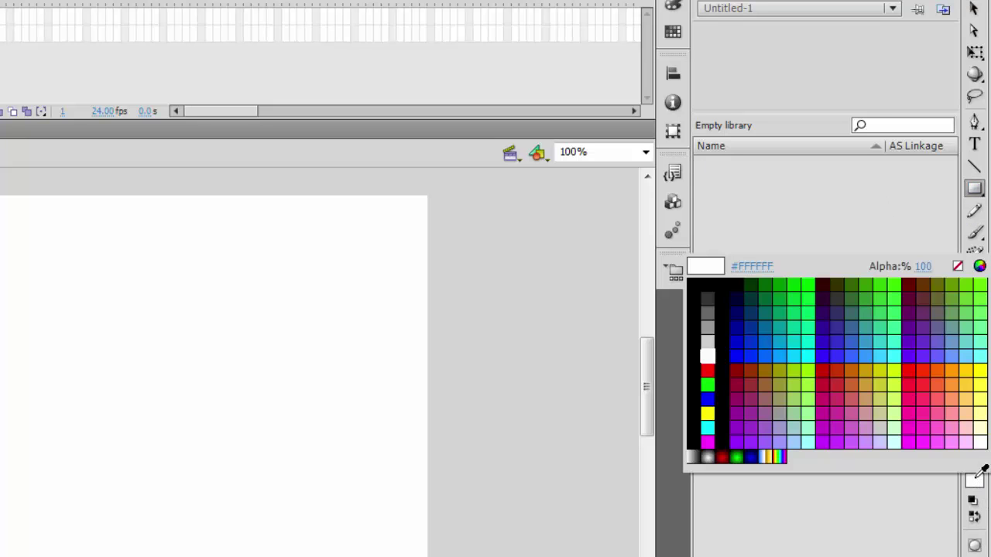
left_click(706, 299)
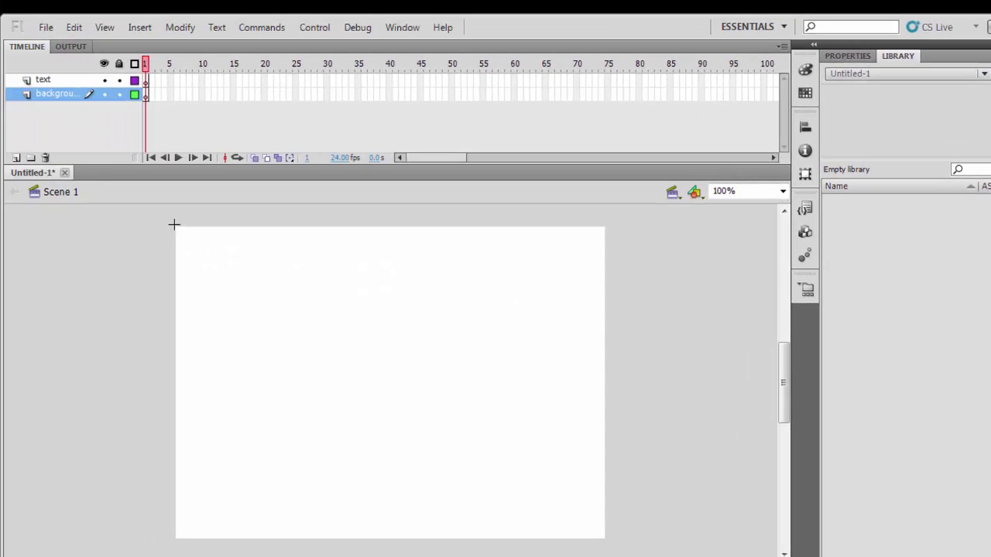
left_click_drag(160, 215, 671, 556)
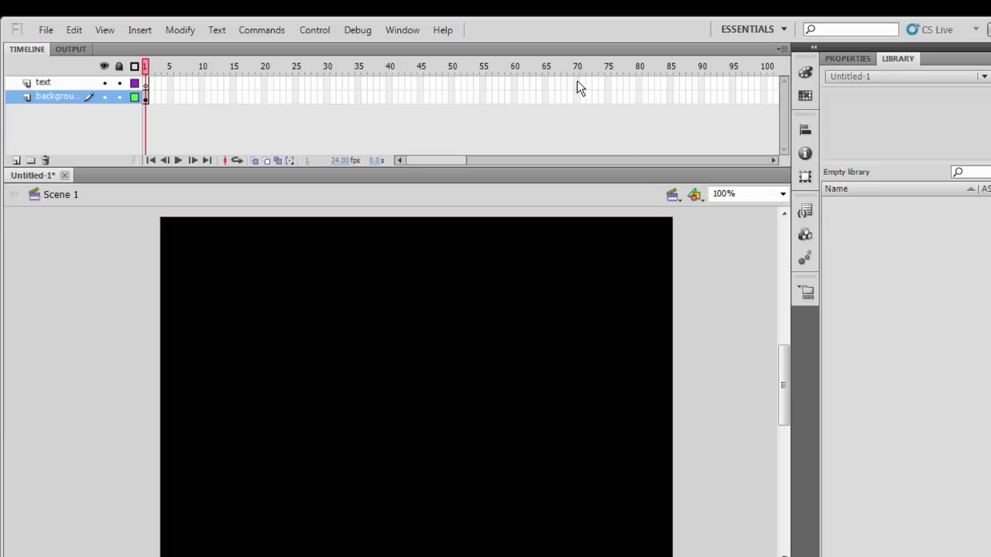
- Extend both layers to frame 70 and return the playhead to frame 1
left_click_drag(577, 82, 574, 98)
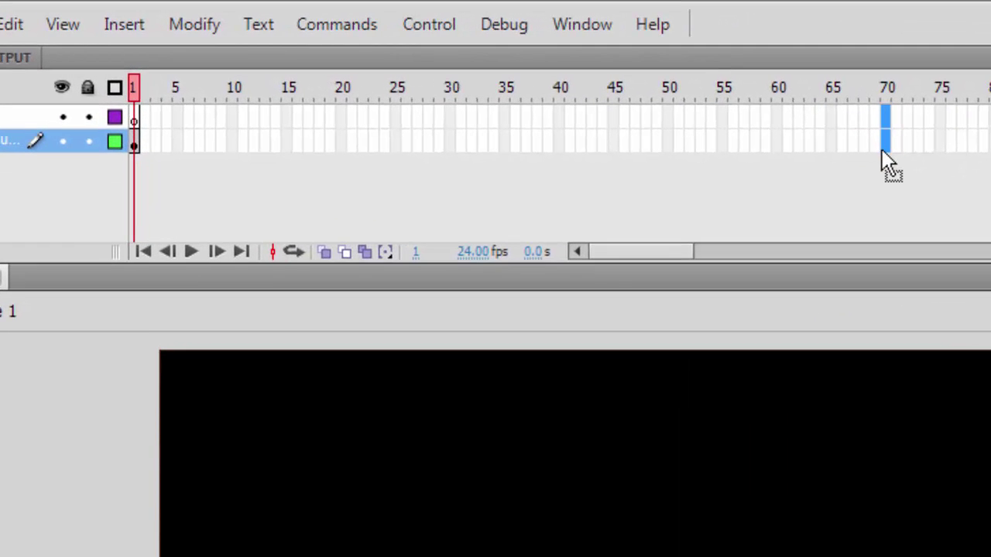
key("F5")
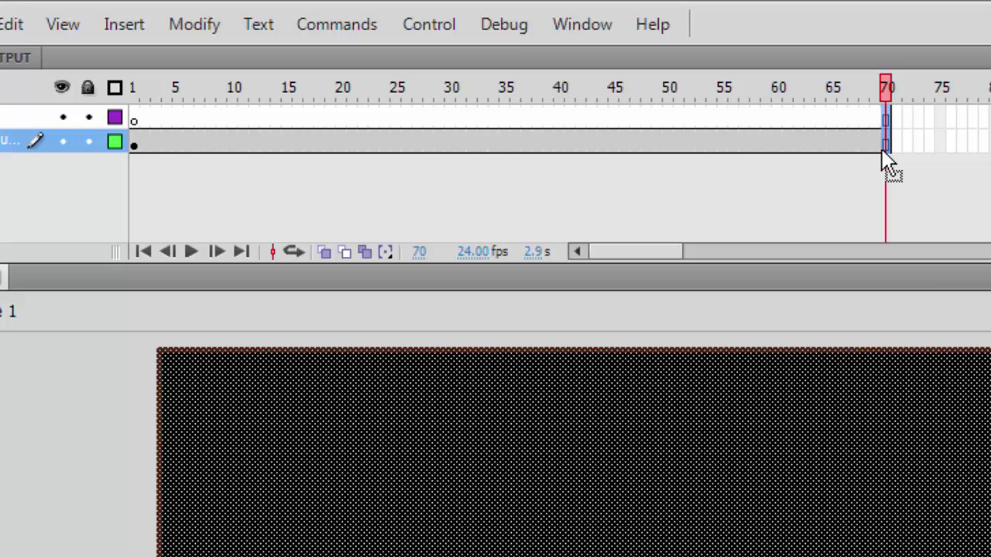
key("ctrl+shift+a")
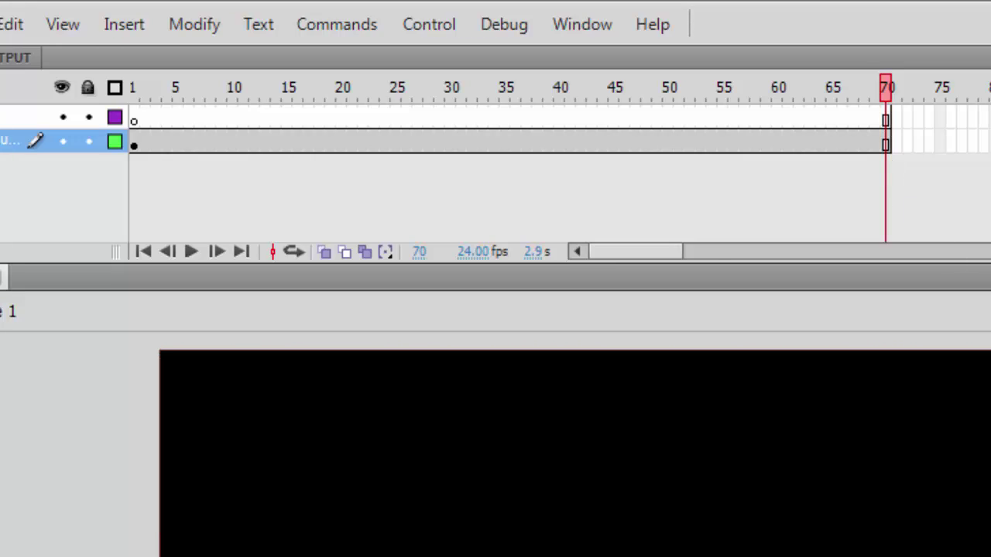
left_click_drag(889, 95, 133, 95)
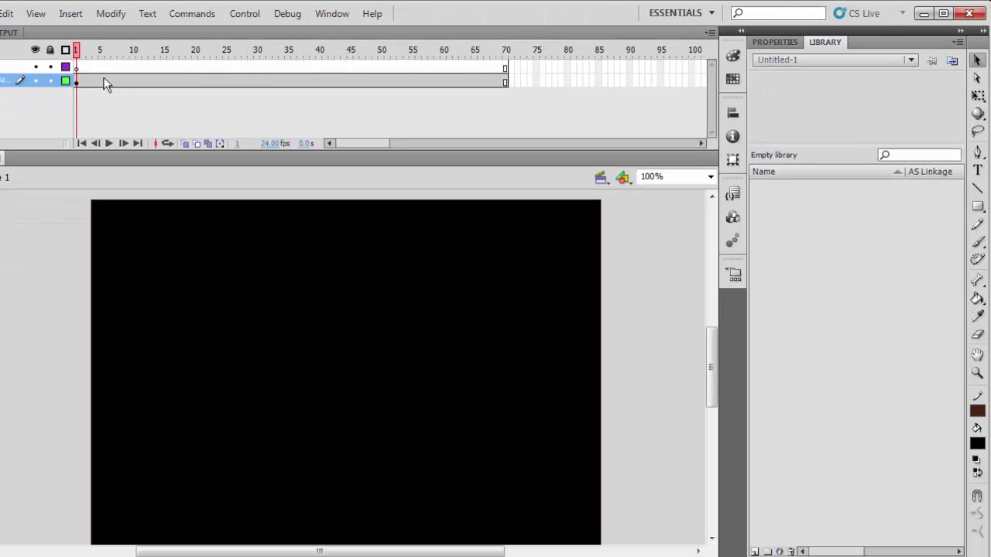
- On the text layer, set the Text tool's font to Segoe Script in Bold style
left_click(4, 81)
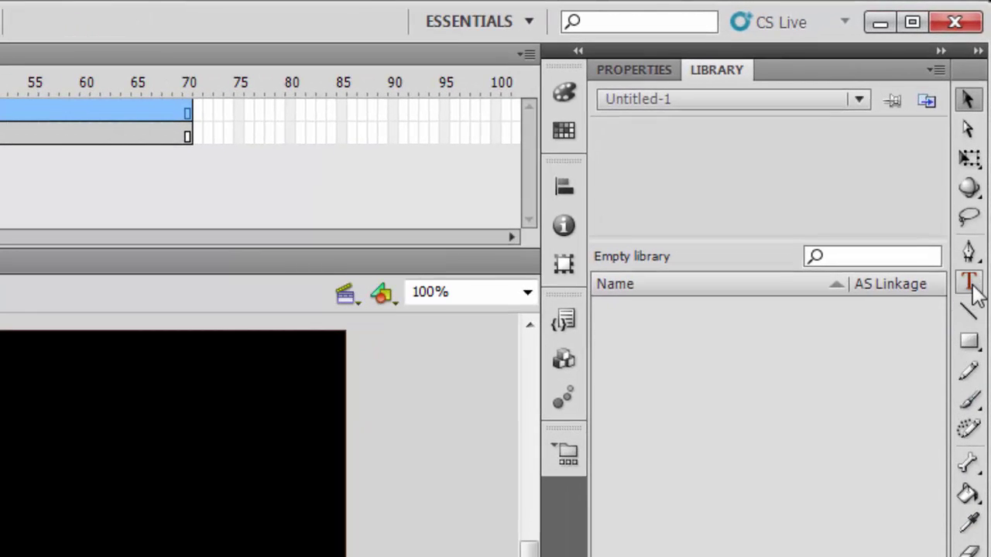
left_click(970, 285)
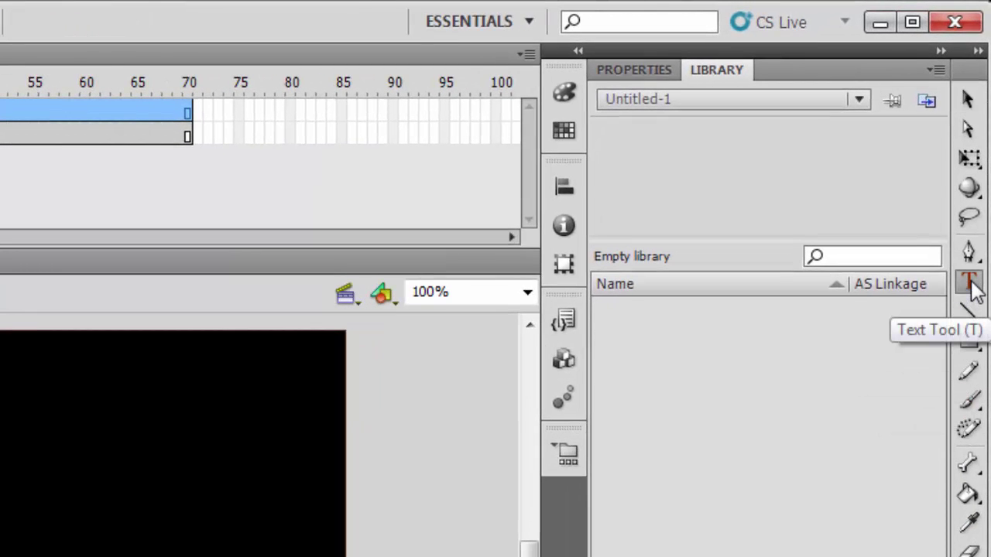
left_click(618, 71)
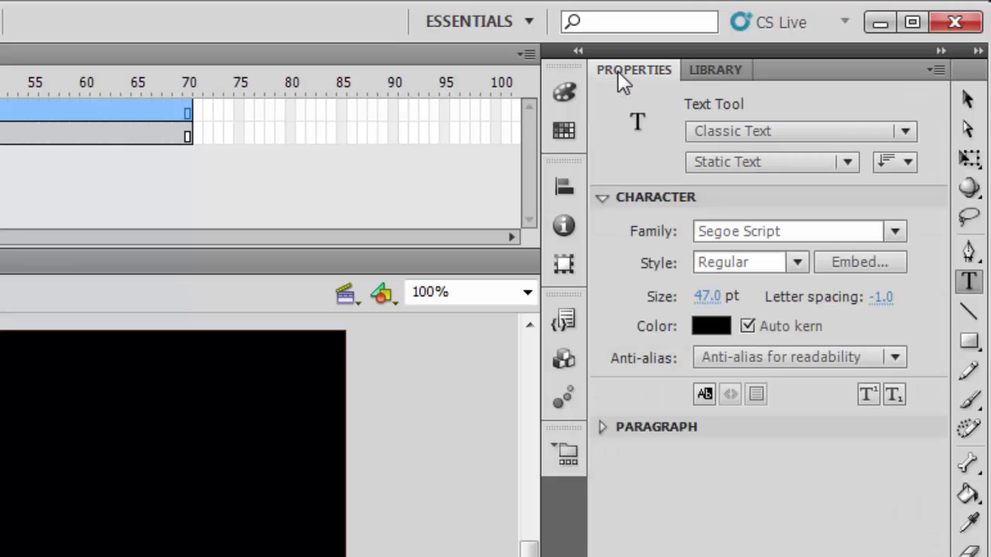
left_click(894, 231)
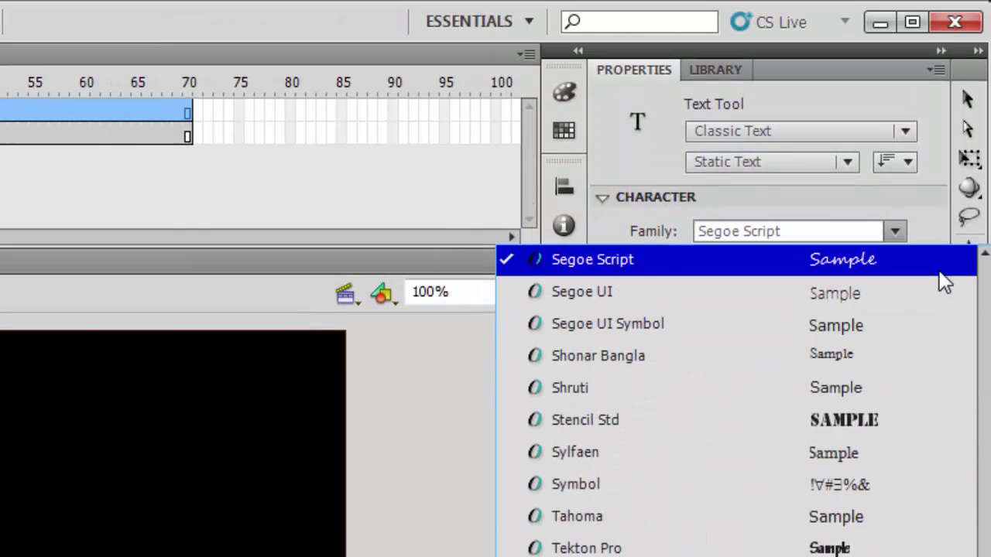
left_click(939, 271)
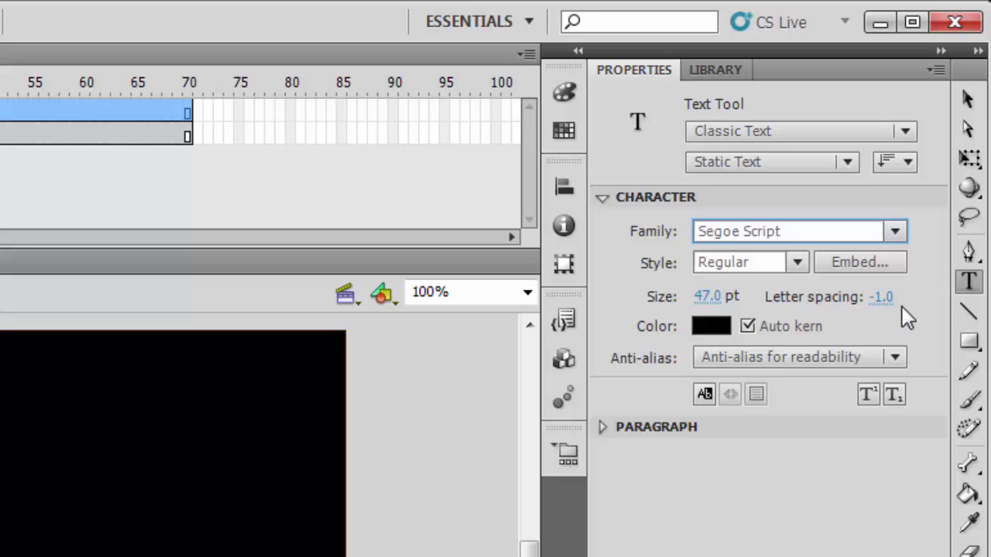
left_click(797, 262)
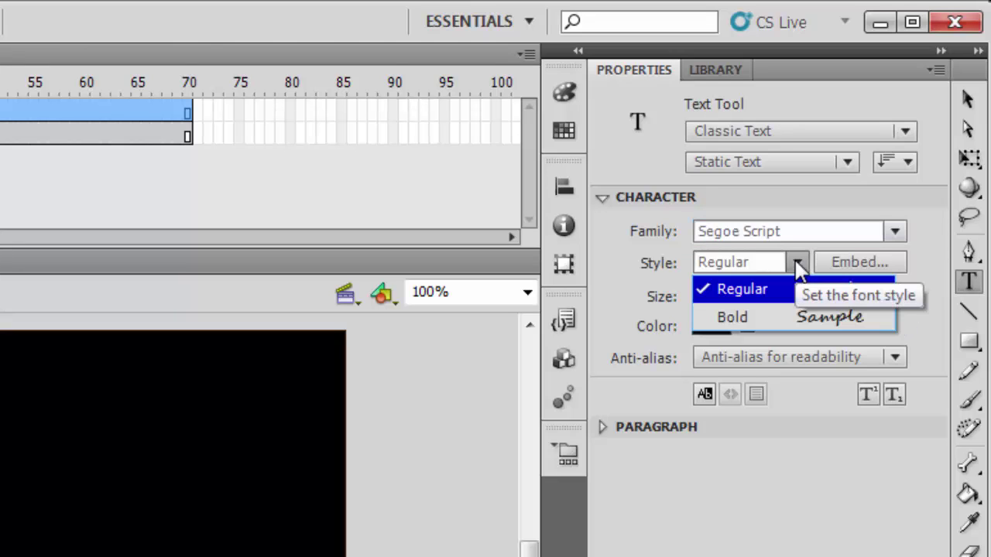
left_click(793, 317)
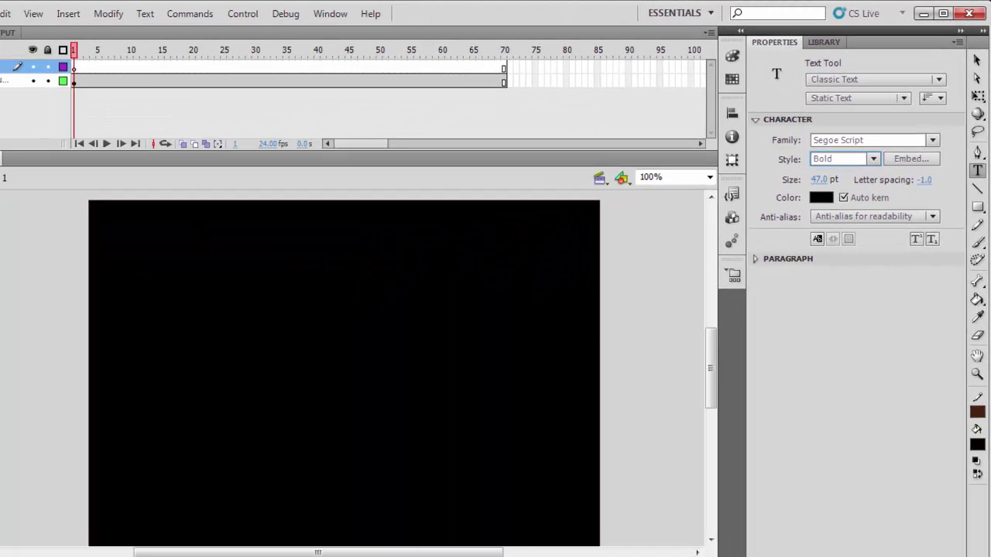
- Add the text "Handwriting effect" across the upper middle of the stage
left_click(151, 323)
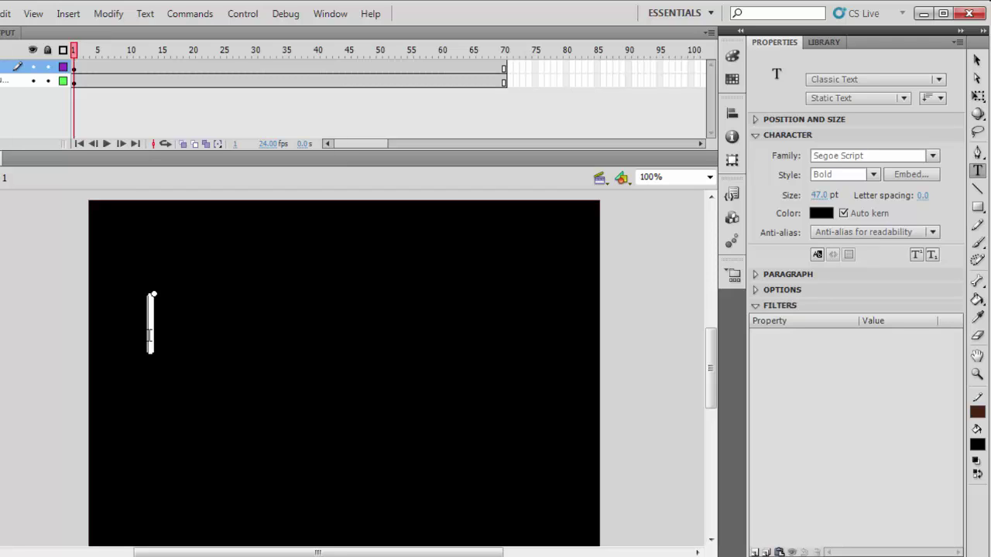
type("Hab")
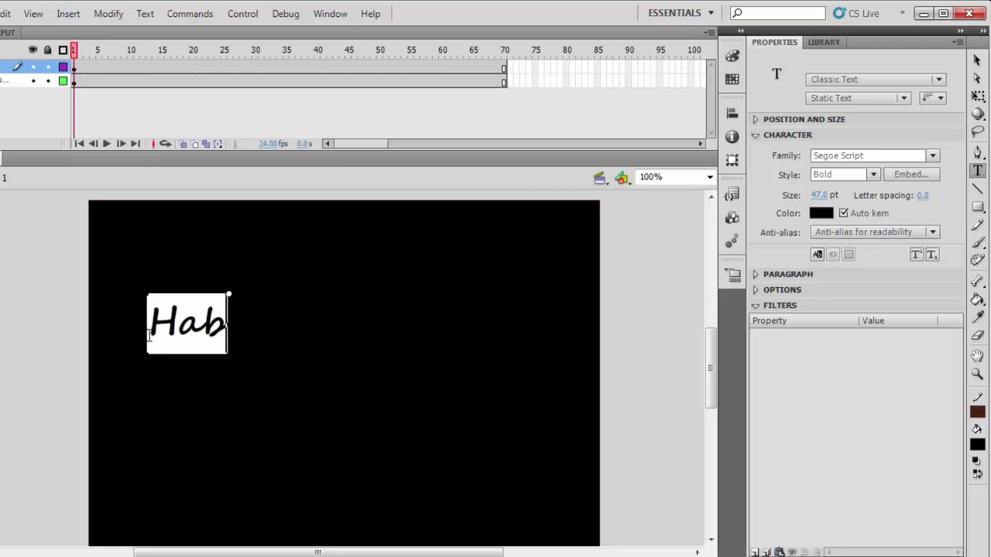
key("BackSpace")
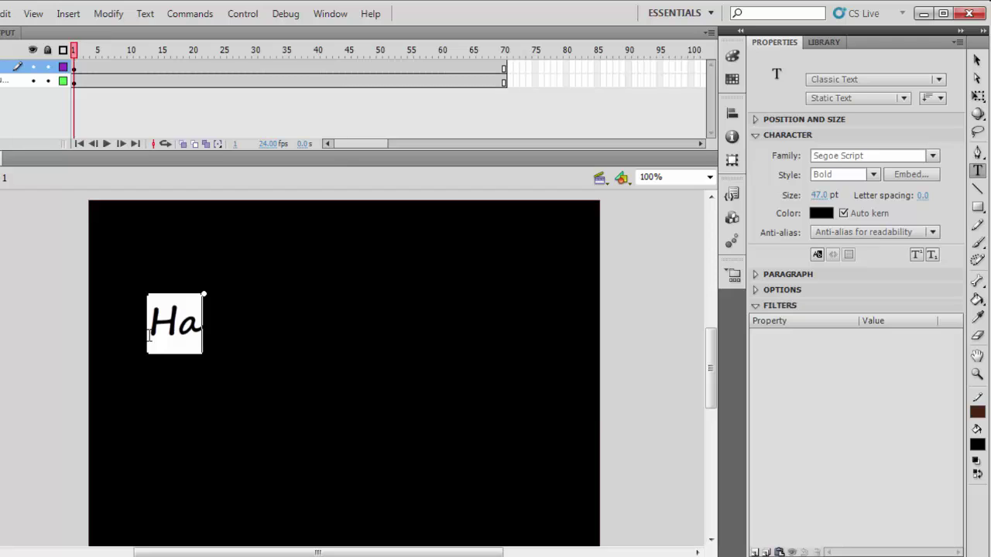
type("ndwriting")
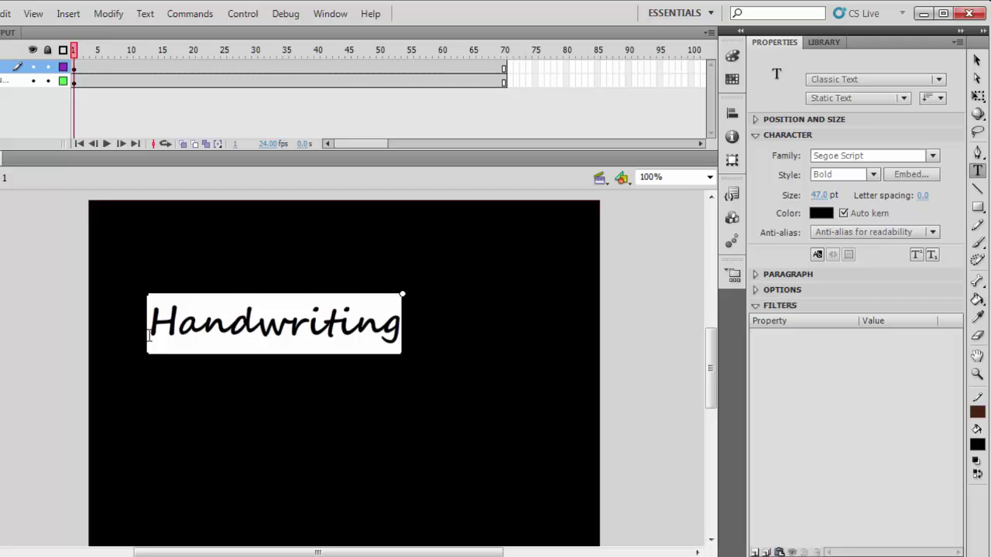
type(" ef")
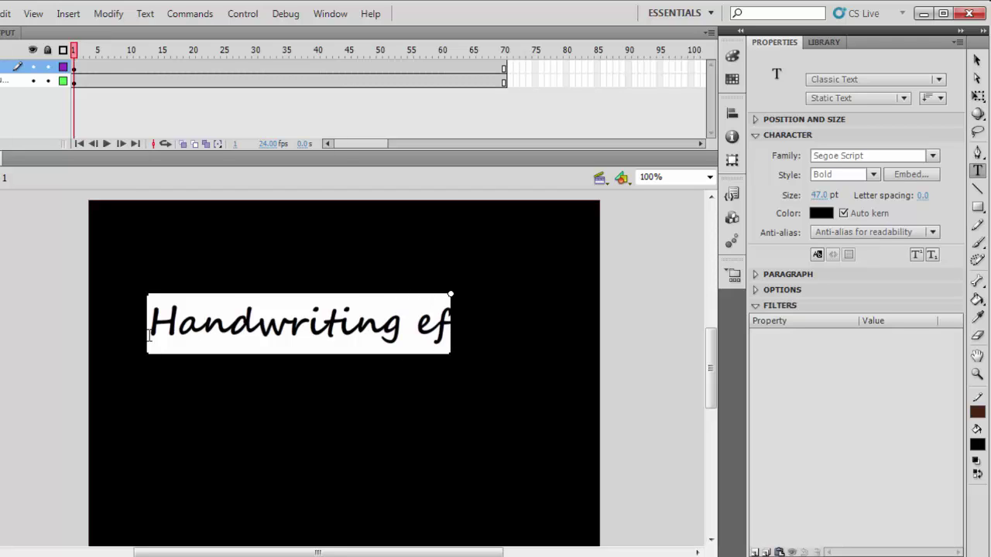
type("fect")
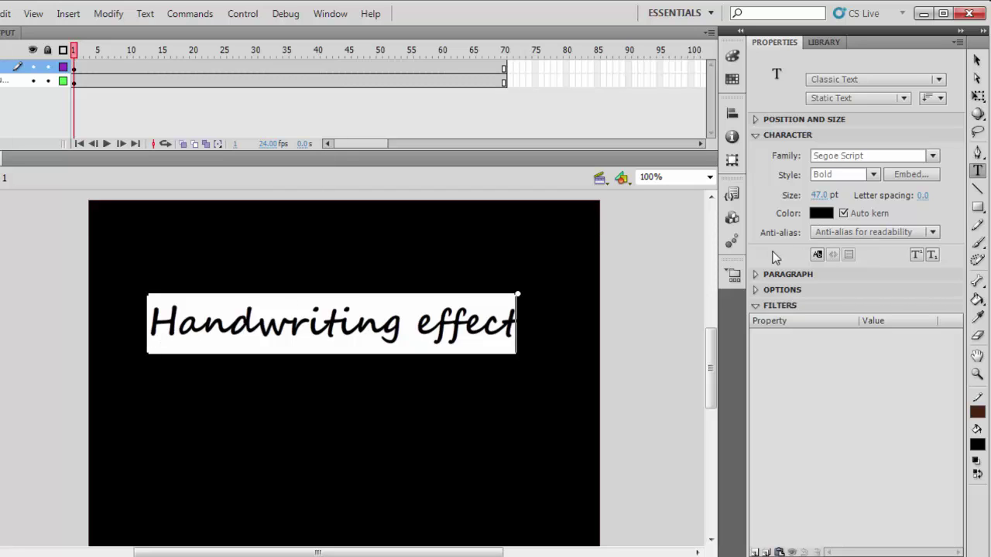
- Change the colour of the "Handwriting effect" text to white so it stands out against the black background
left_click(821, 214)
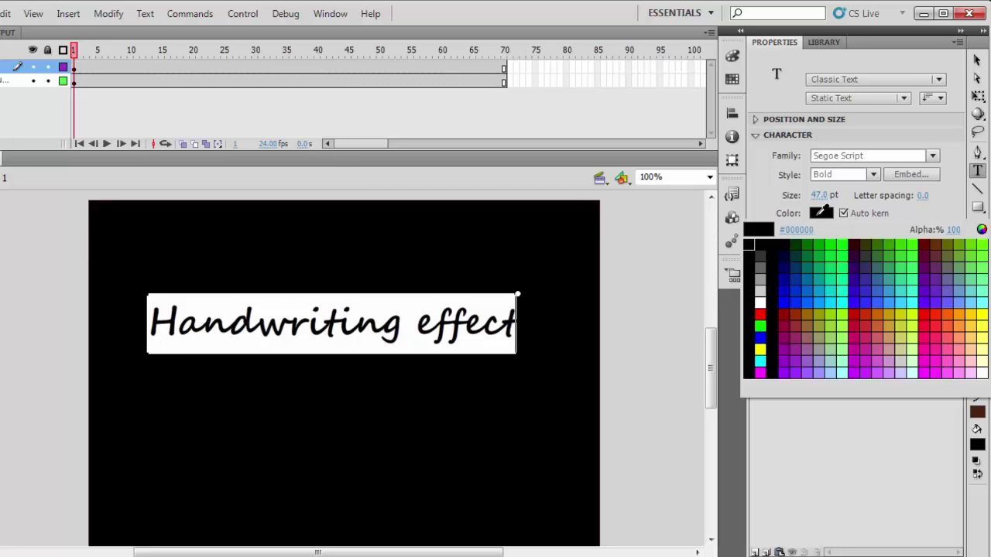
left_click(761, 307)
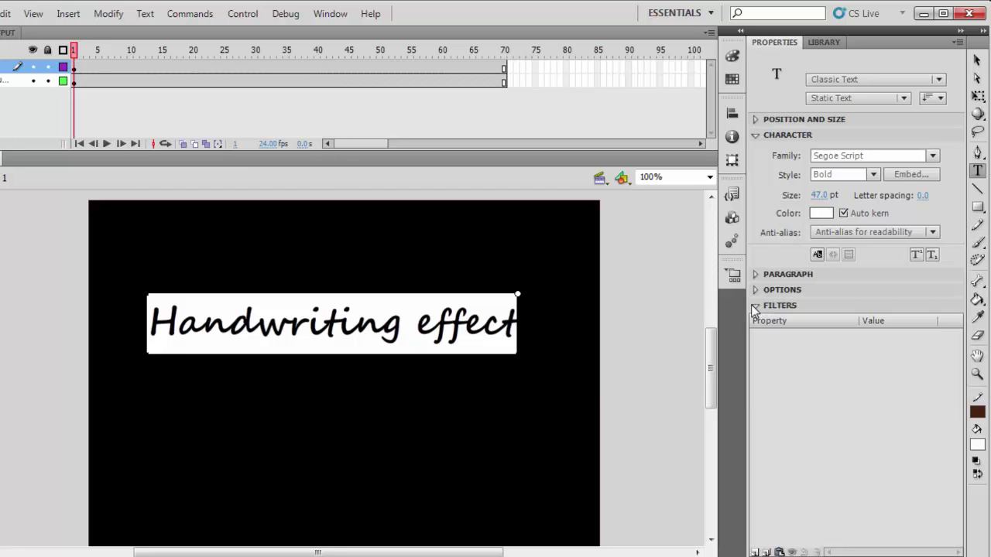
left_click(977, 61)
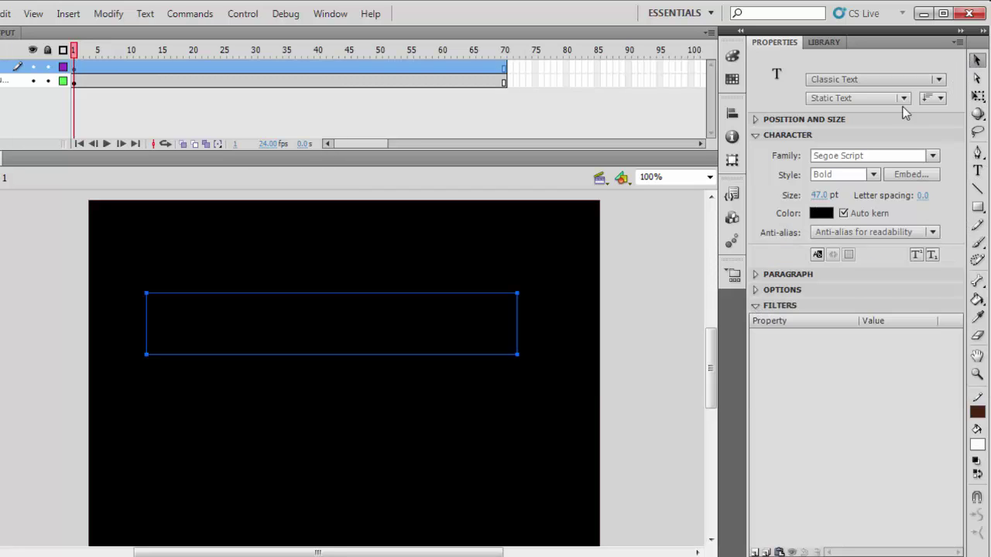
left_click(631, 316)
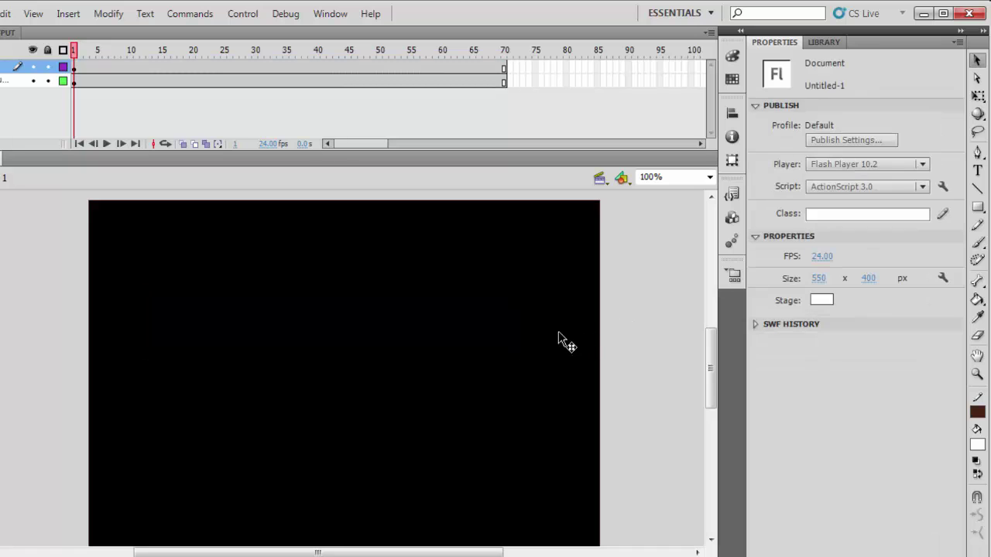
left_click(6, 66)
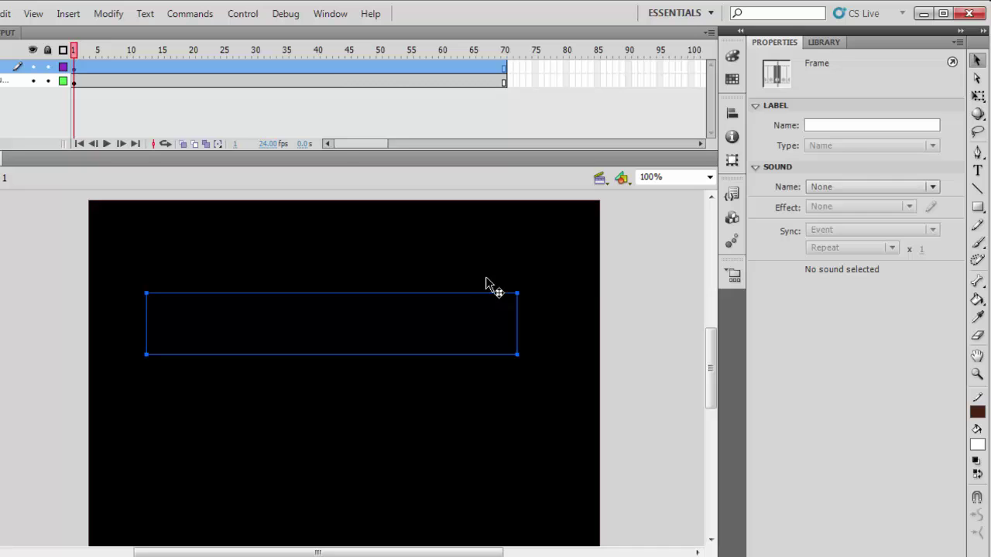
left_click(373, 312)
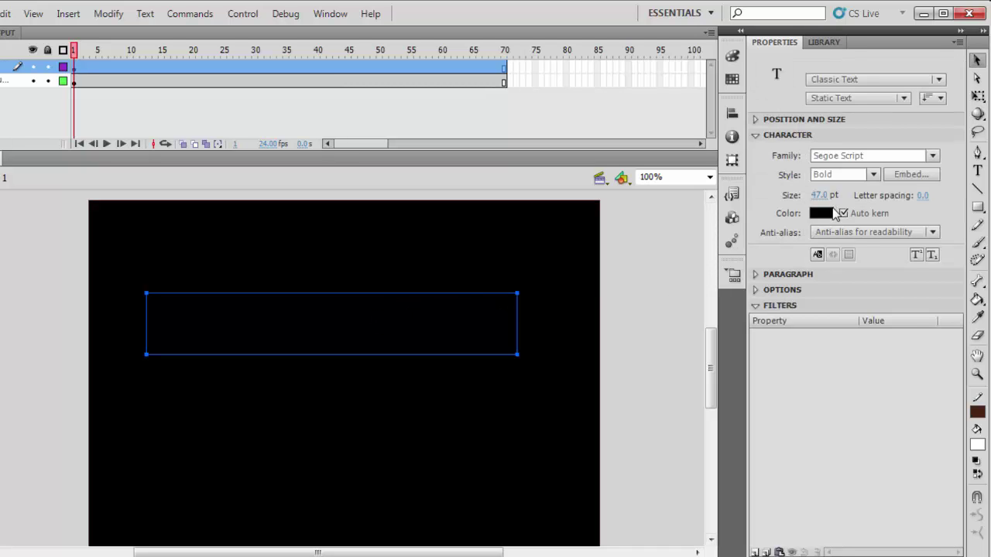
left_click(825, 212)
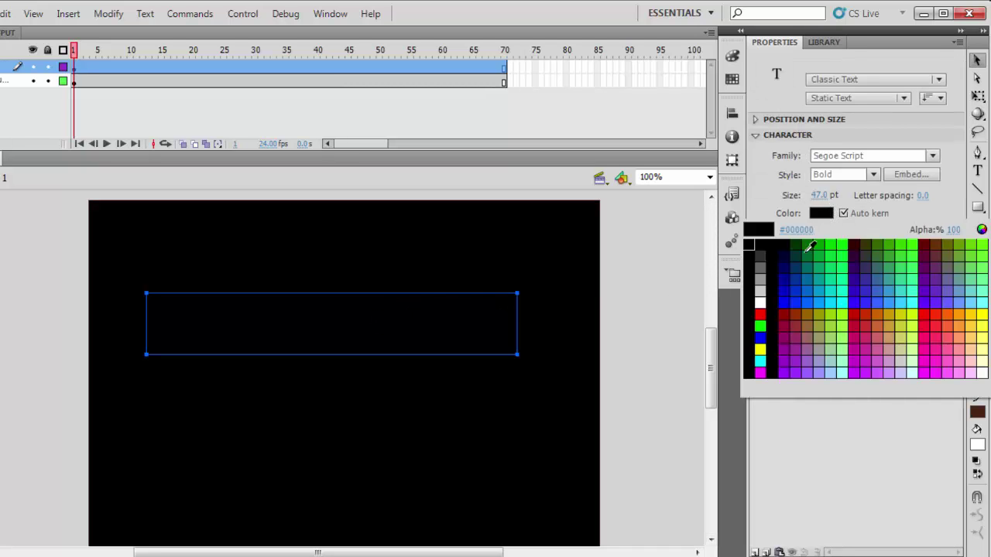
left_click(760, 302)
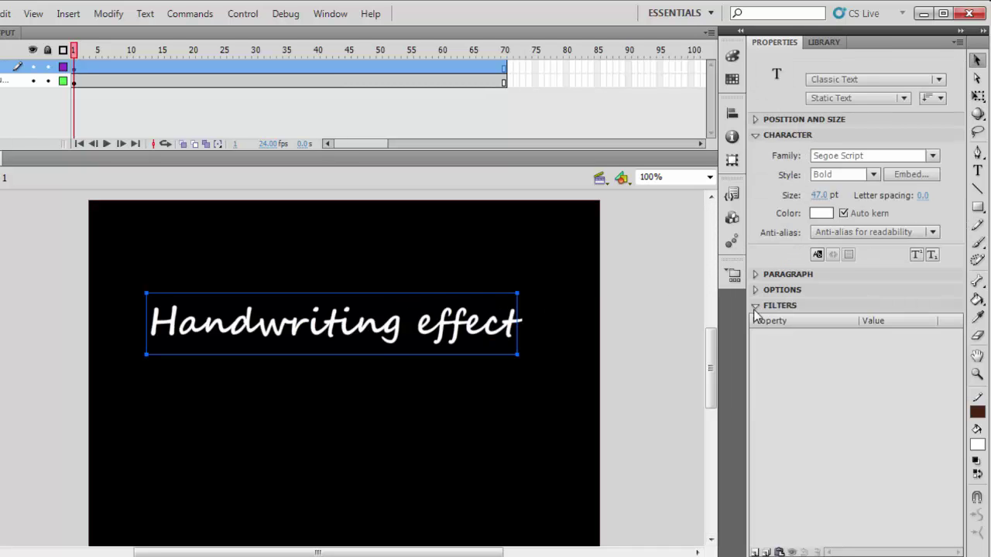
left_click(664, 334)
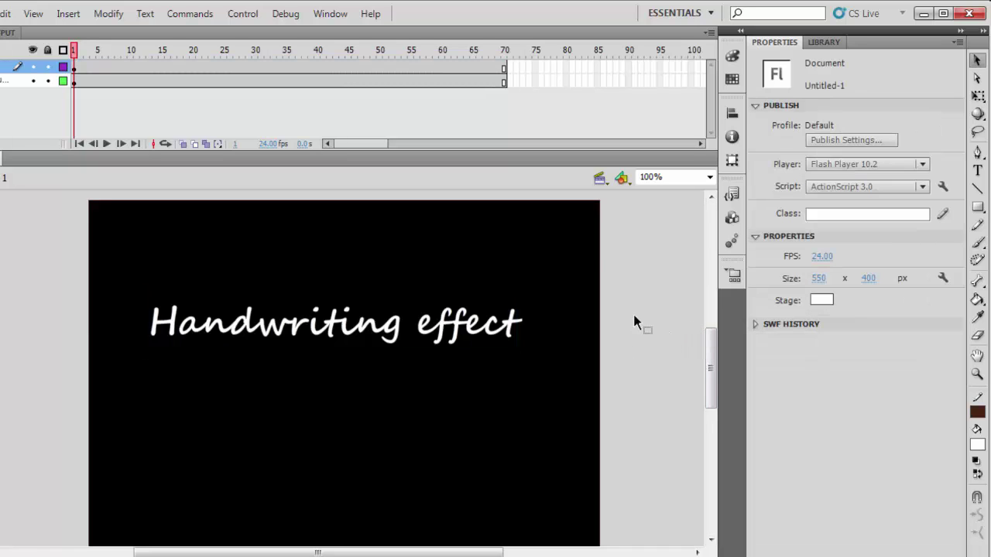
- Try converting the "Handwriting effect" text to a bitmap, and undo the conversion
left_click(329, 325)
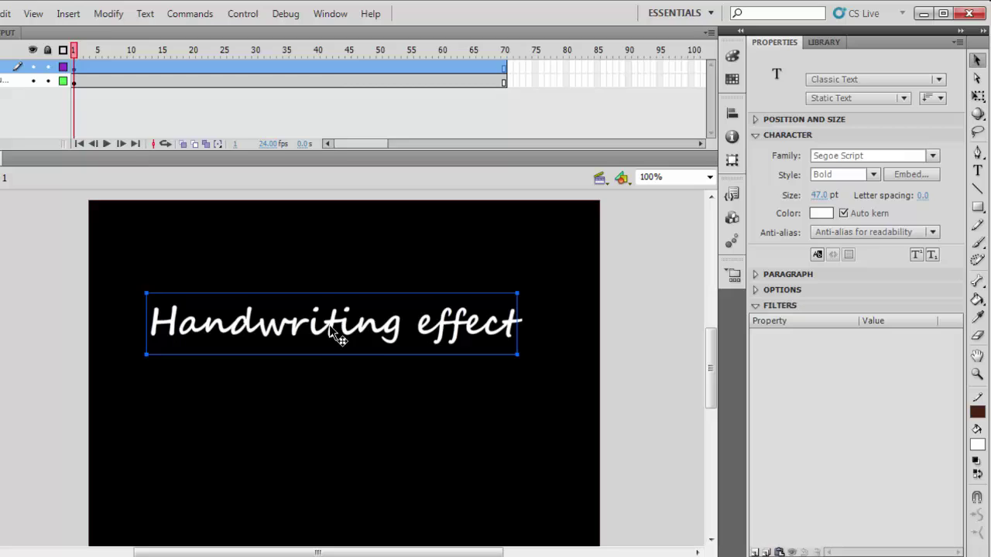
right_click(333, 329)
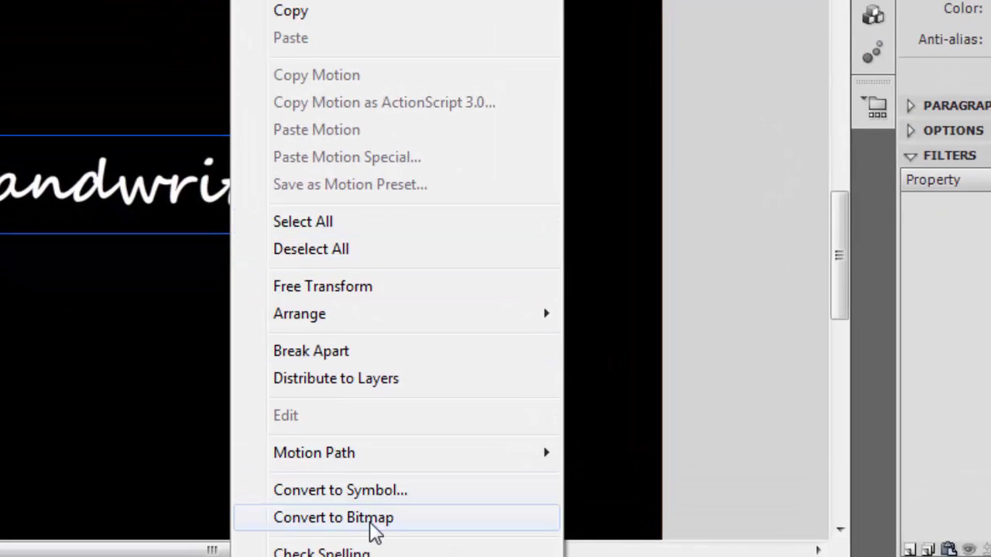
left_click(377, 519)
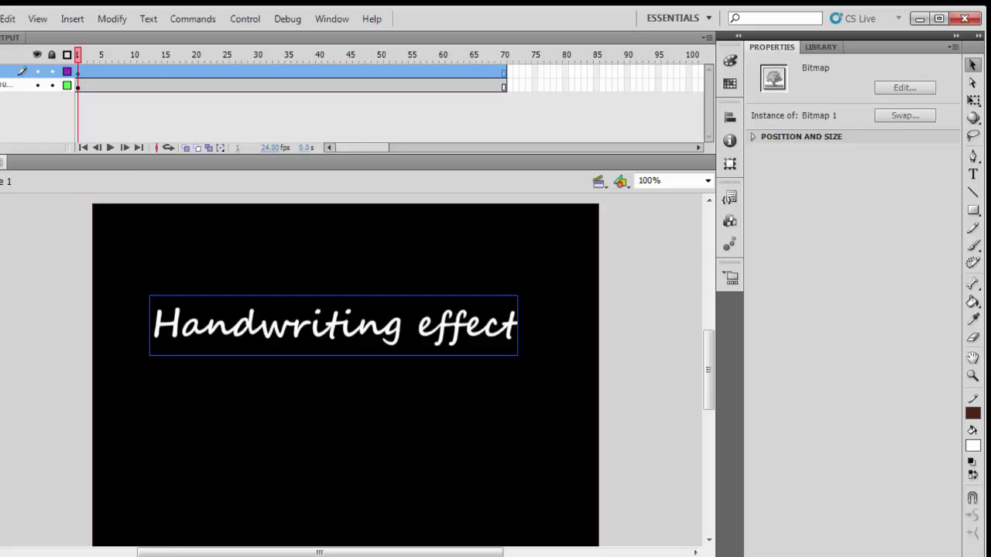
key("ctrl+z")
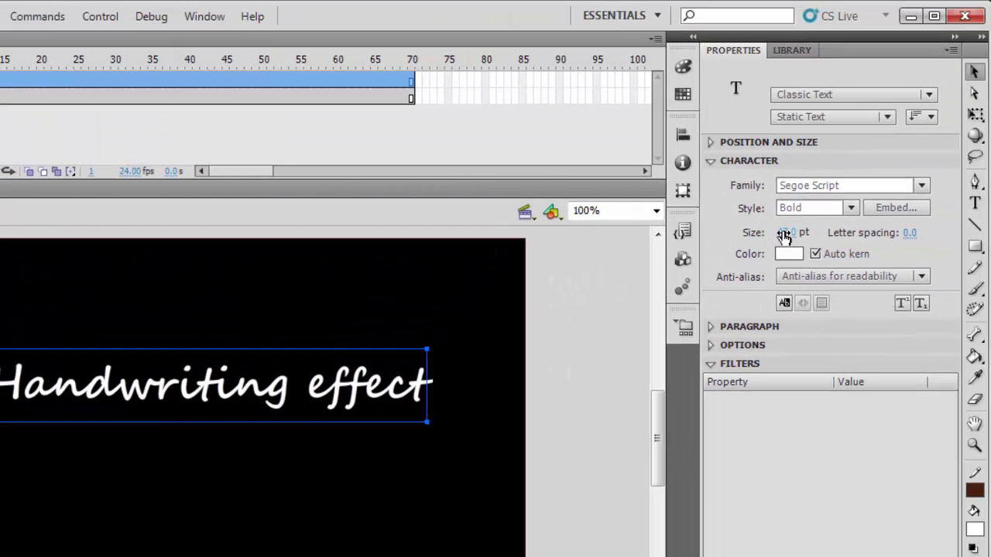
- Set the text size to 51 pt and letter spacing to 5.0, and shift the text left to fit within the stage
left_click_drag(781, 235, 787, 234)
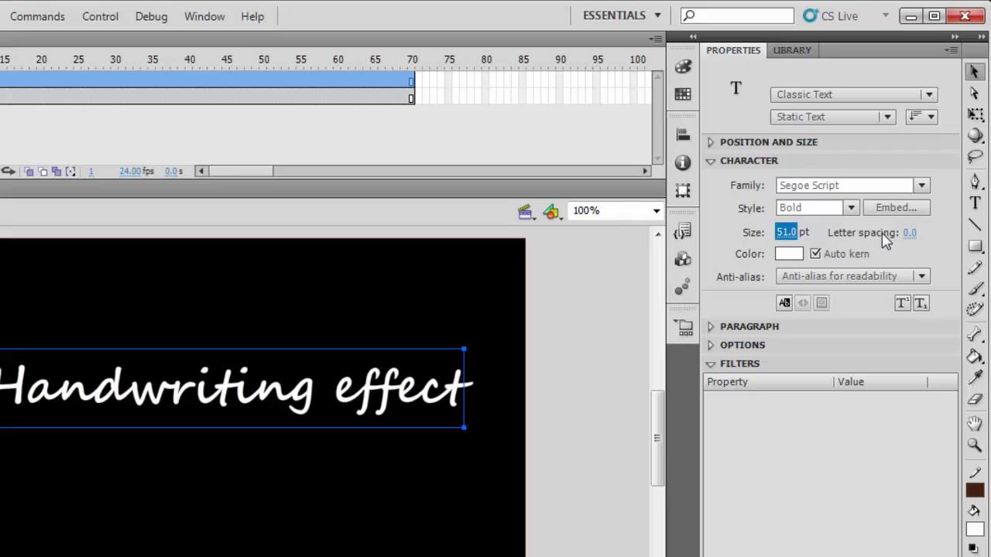
left_click_drag(909, 233, 915, 234)
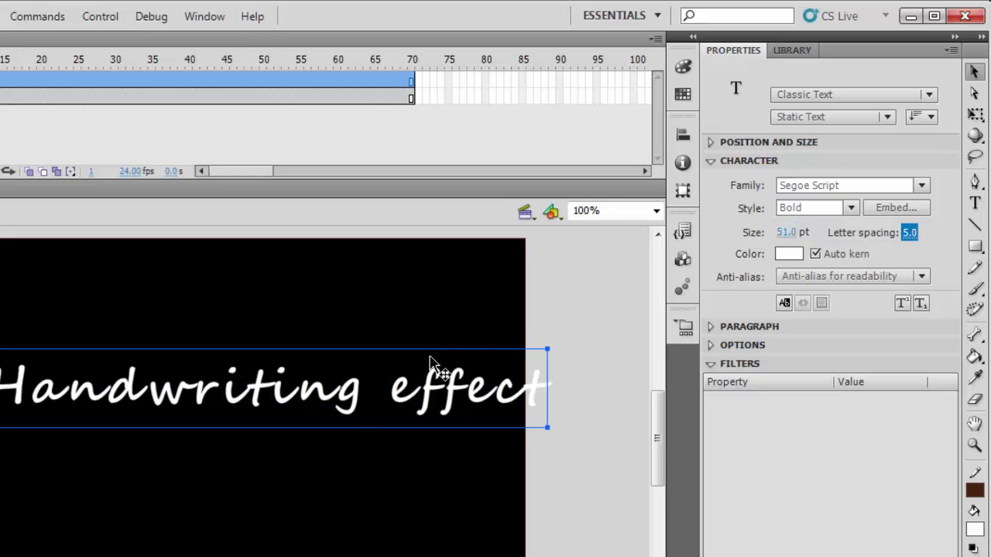
left_click_drag(322, 414, 273, 410)
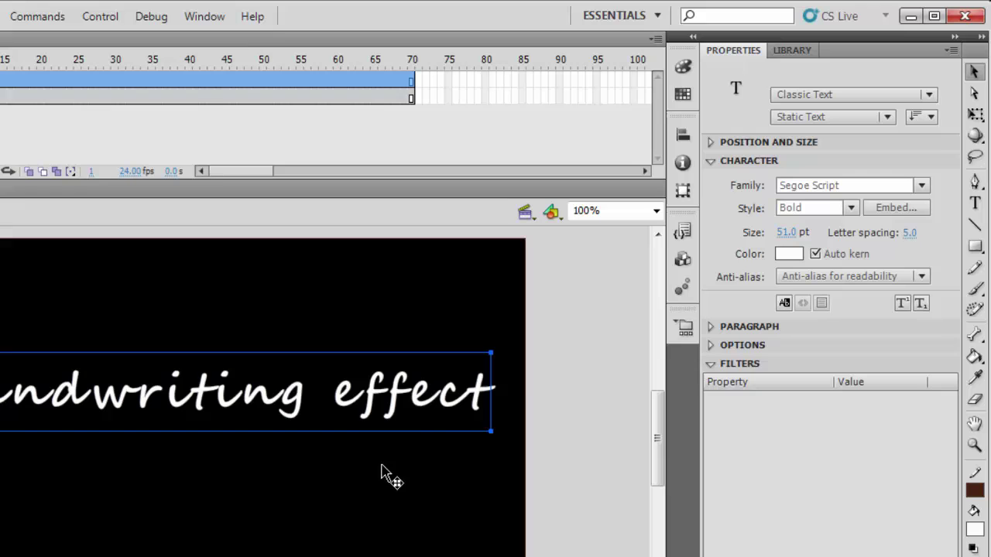
left_click(574, 338)
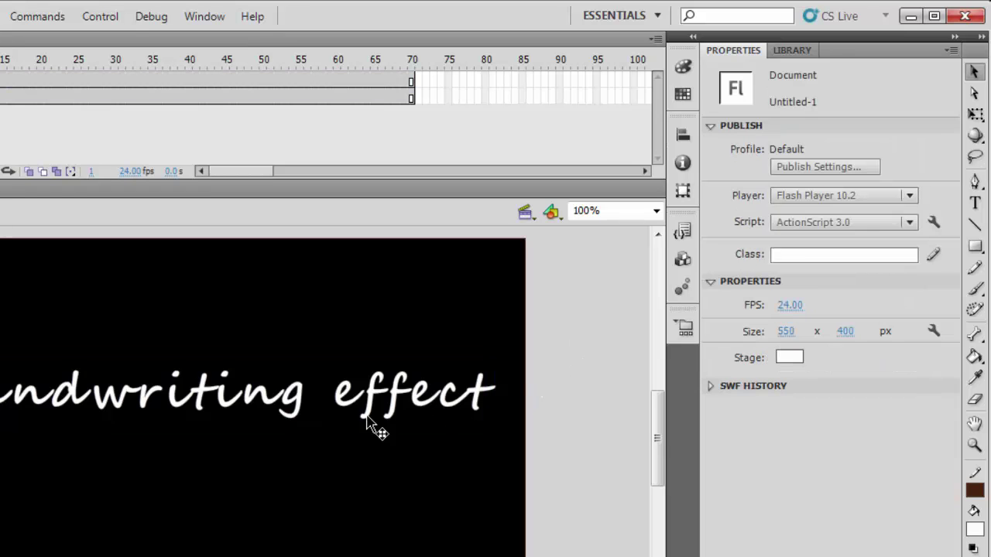
- Convert the "Handwriting effect" text to a bitmap and break it apart into an editable shape
left_click(792, 51)
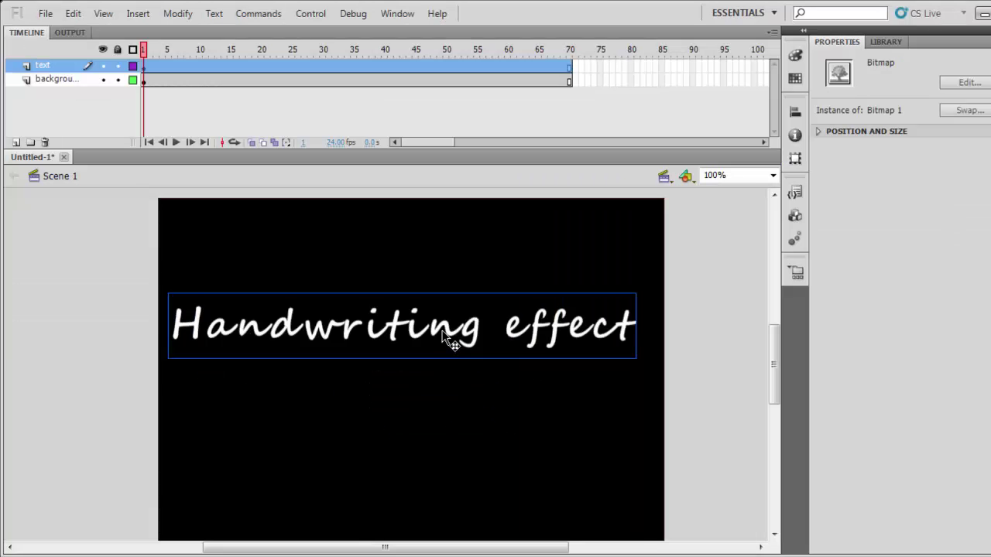
right_click(444, 335)
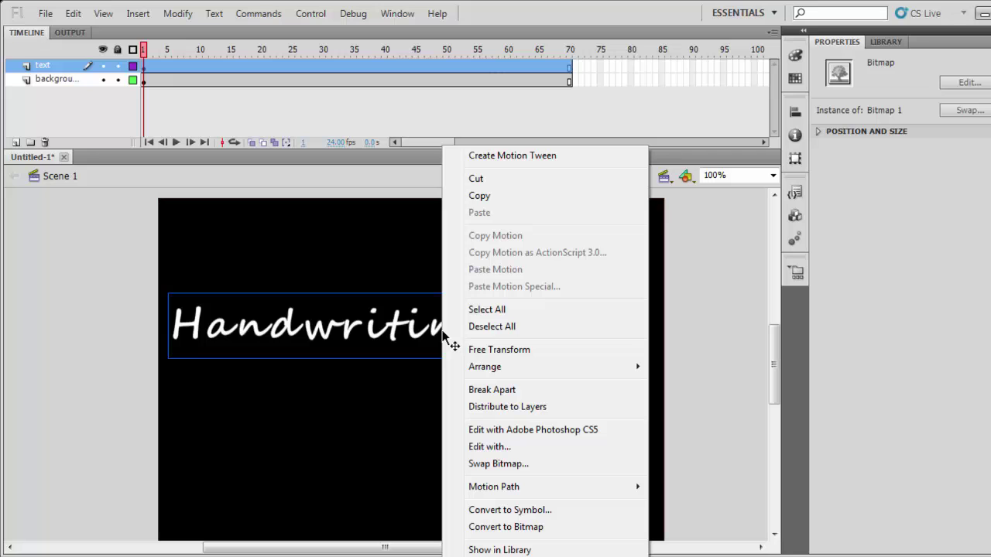
left_click(502, 395)
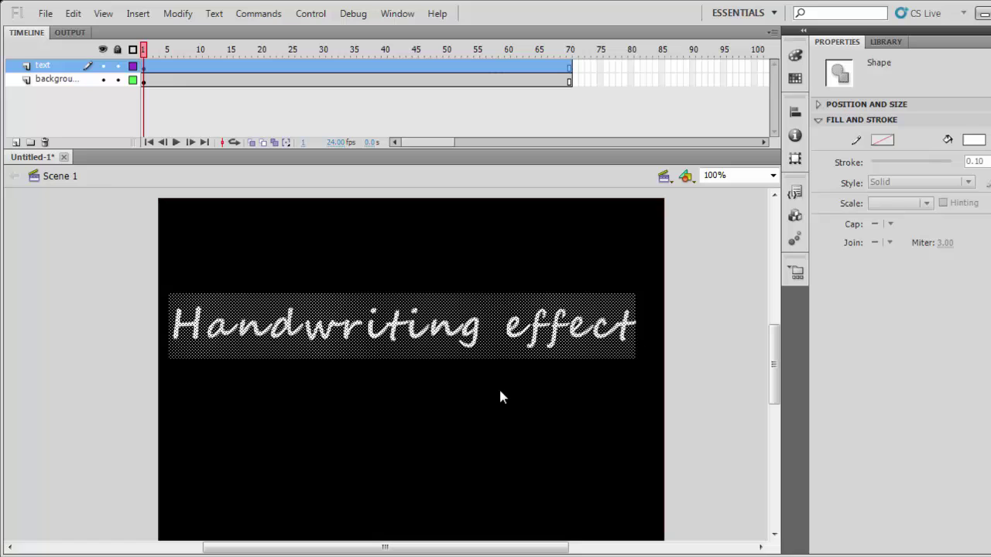
left_click(737, 316)
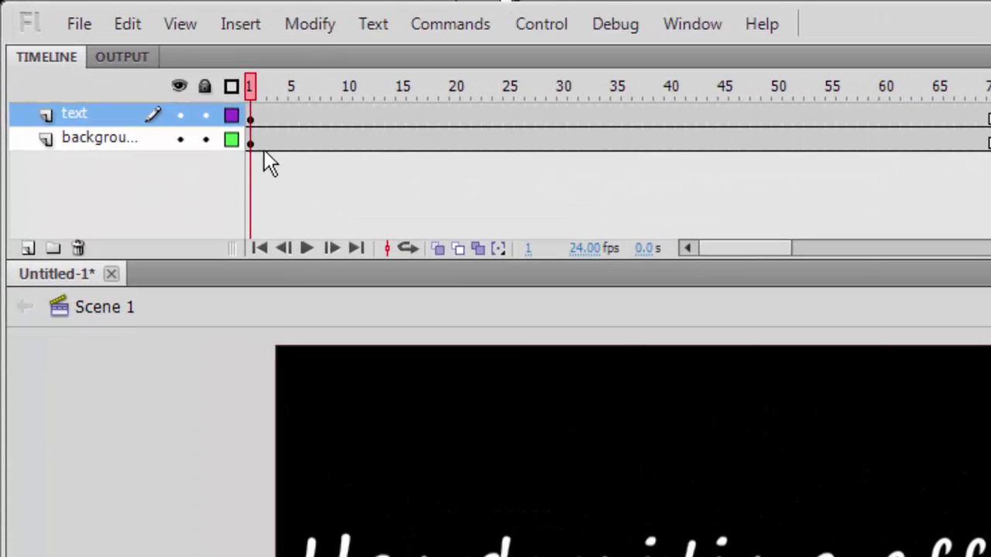
- Move the text layer's starting keyframe from frame 1 to frame 14
left_click_drag(255, 116, 392, 93)
left_click(413, 206)
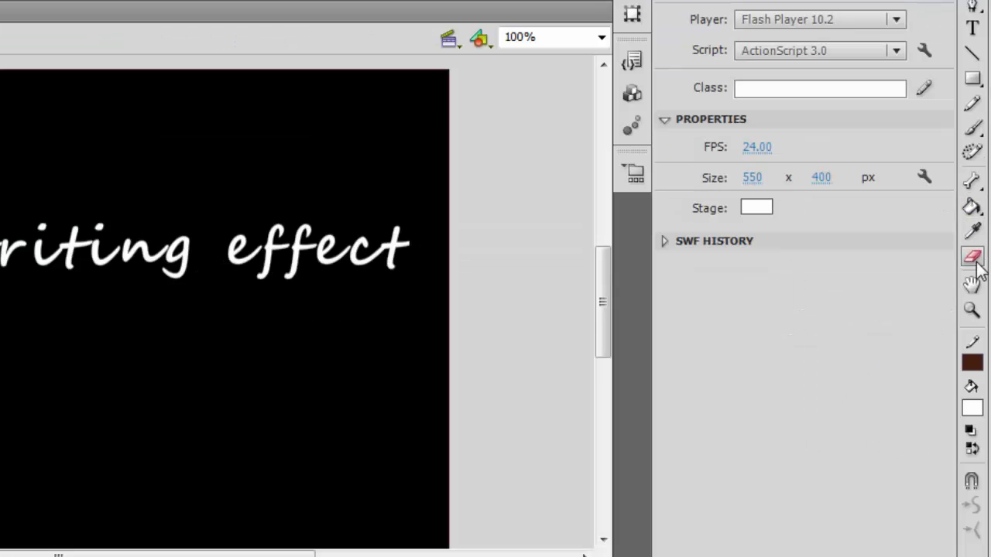
- Choose the Eraser tool and give it the second-smallest round eraser shape
left_click(977, 265)
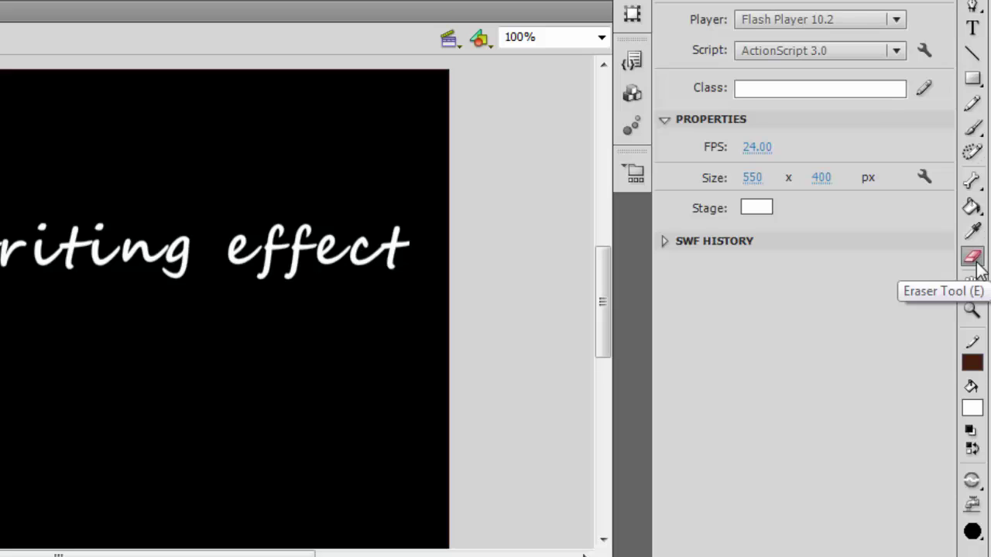
left_click(977, 533)
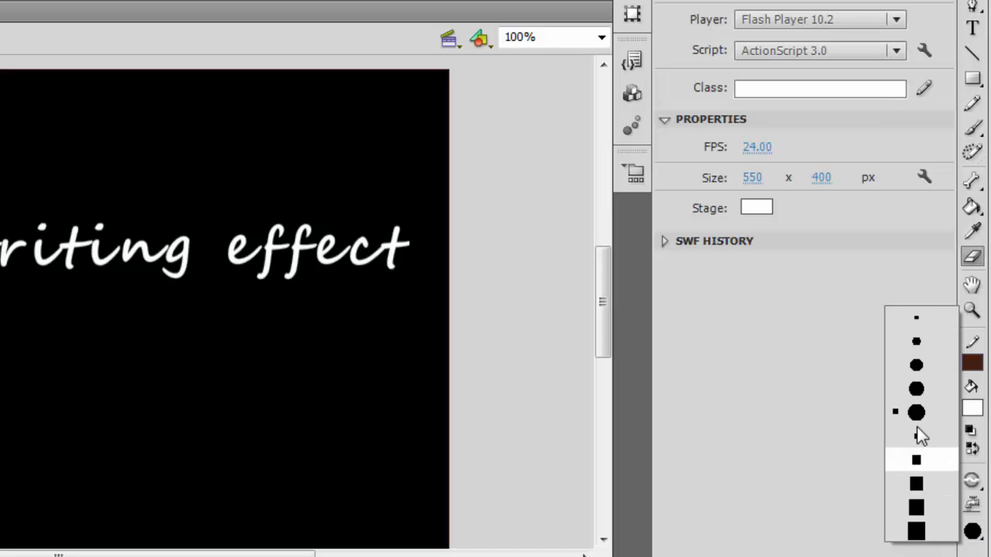
left_click(916, 343)
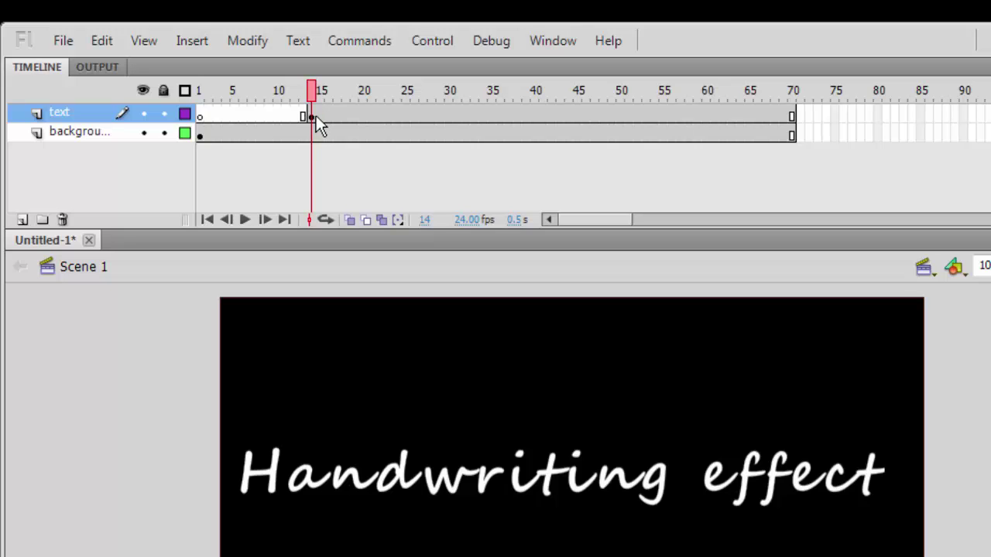
- Insert a keyframe at frame 15 of the text layer
right_click(316, 117)
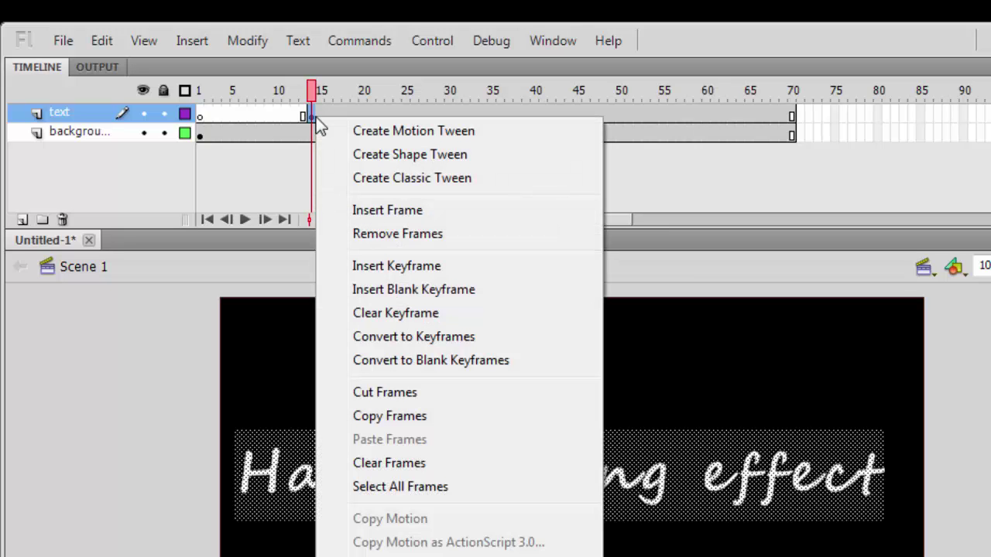
left_click(321, 116)
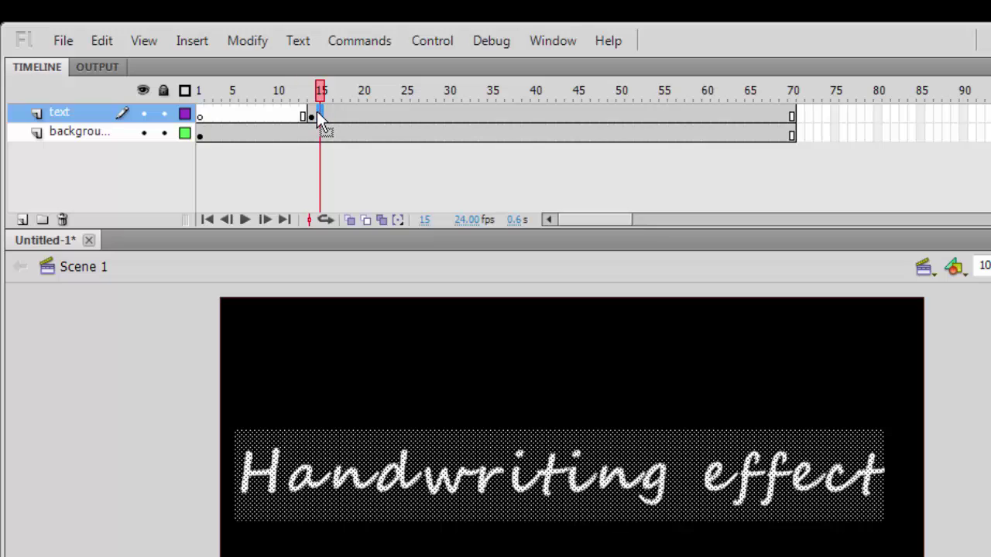
right_click(317, 114)
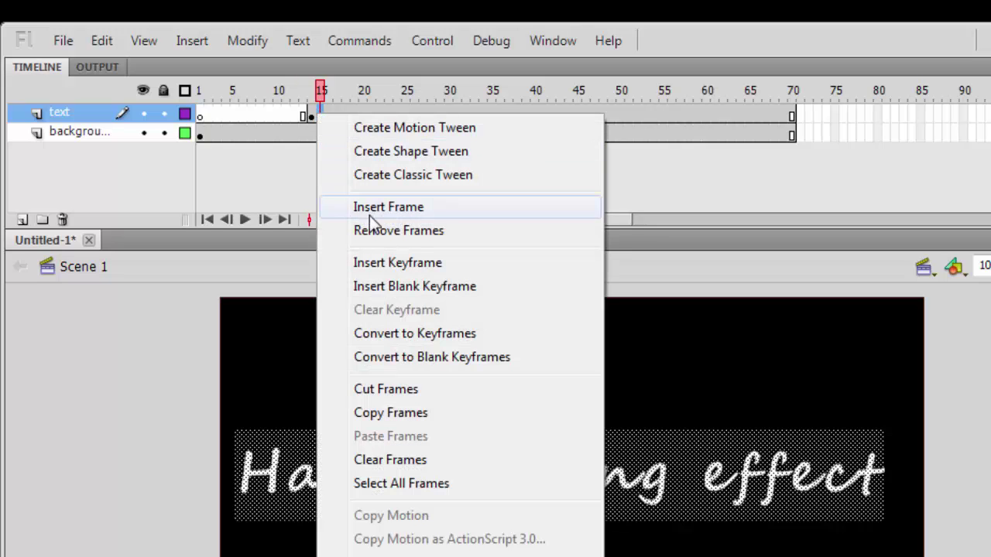
left_click(408, 265)
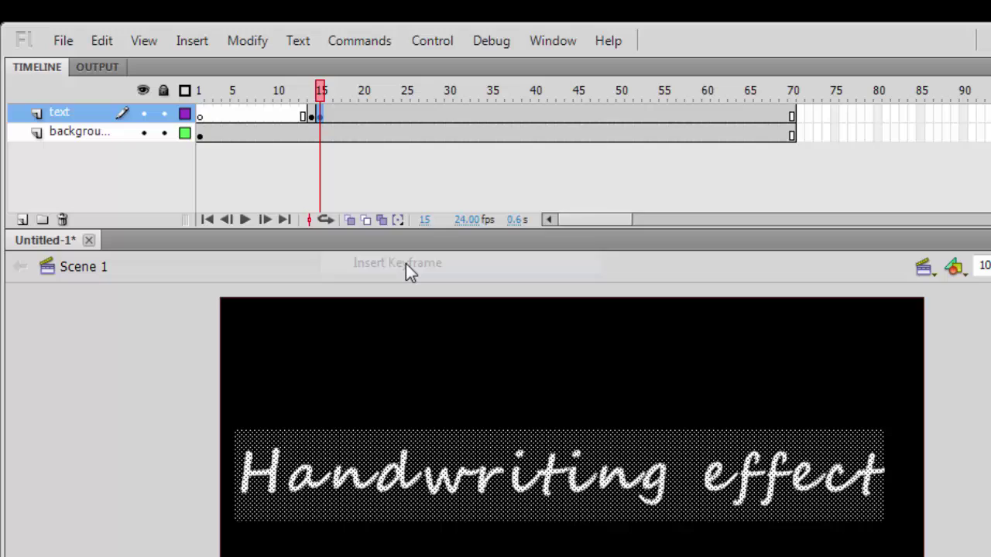
- Try a short diagonal eraser stroke above the word "effect", and undo it
left_click(968, 541)
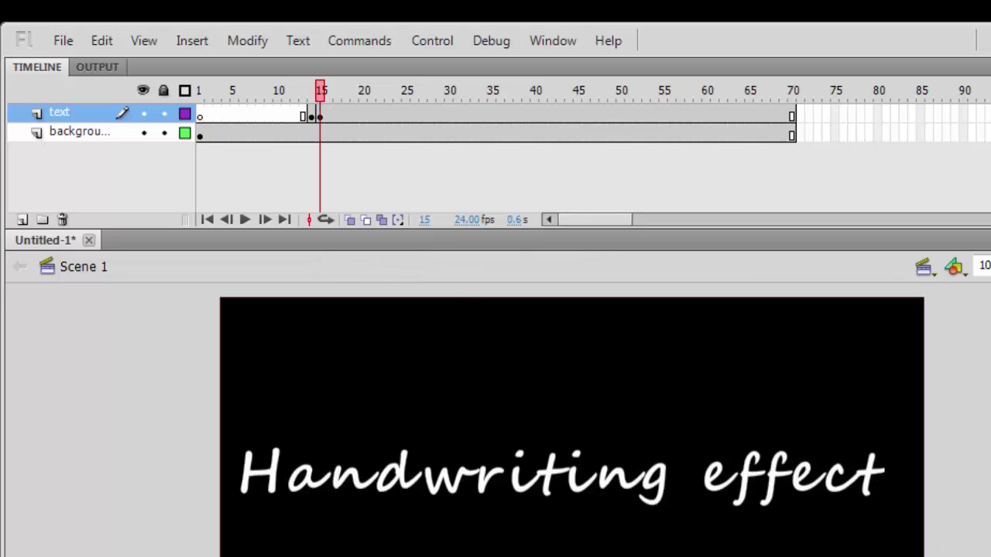
left_click_drag(802, 347, 826, 381)
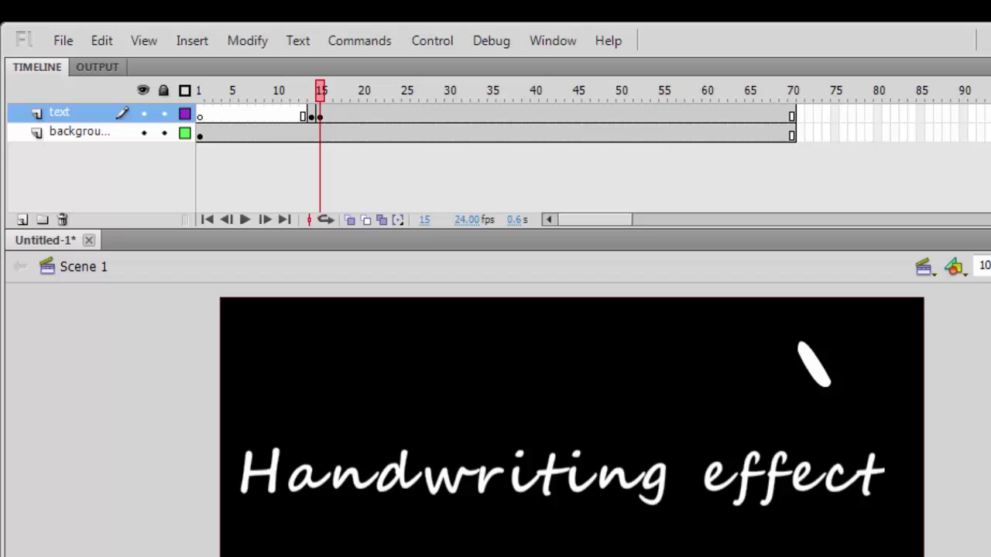
key("ctrl+z")
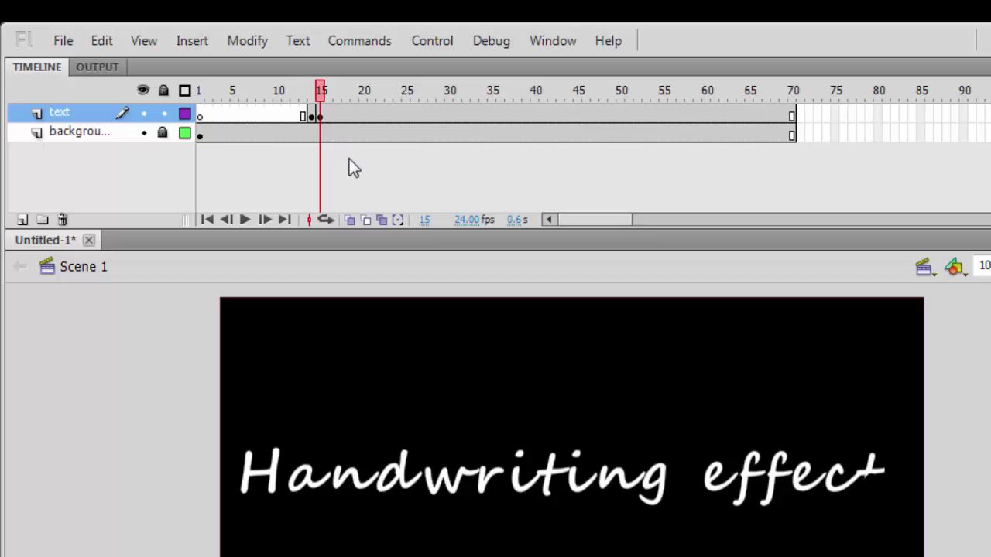
- Erase more of the final "t" of "effect" in small strokes, inserting text-layer keyframes at frames 16, 17 and 18
key("F6")
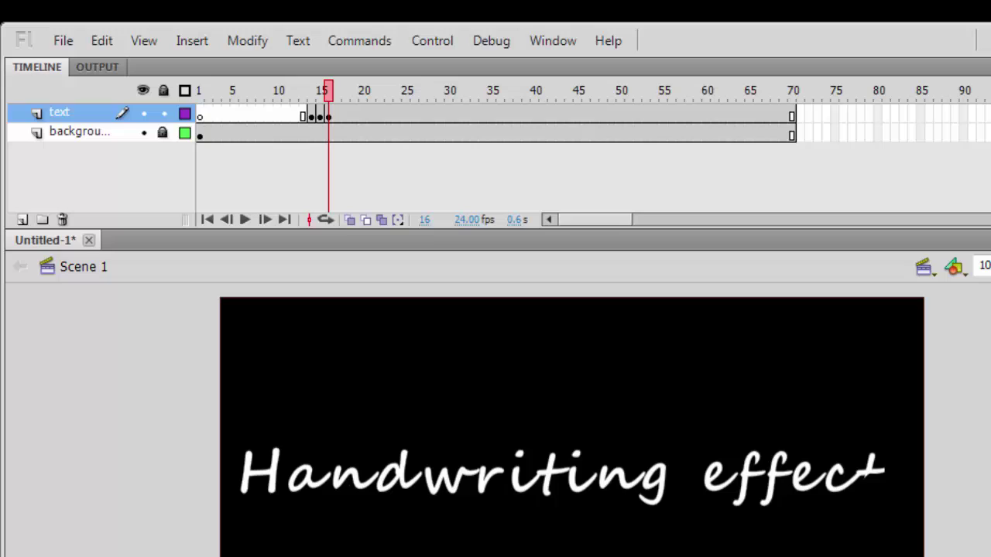
left_click_drag(872, 469, 873, 479)
key("F6")
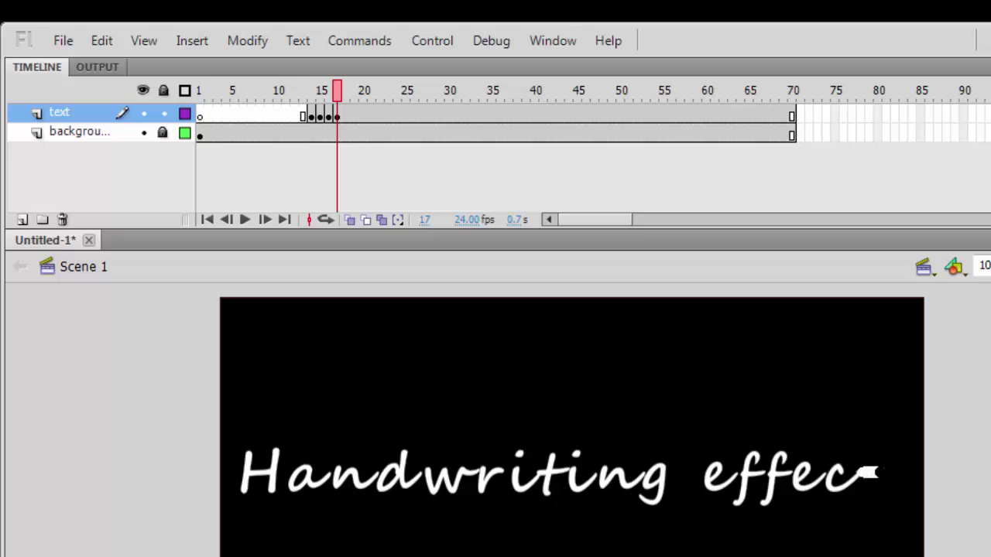
left_click(866, 472)
left_click_drag(864, 471, 861, 472)
key("F6")
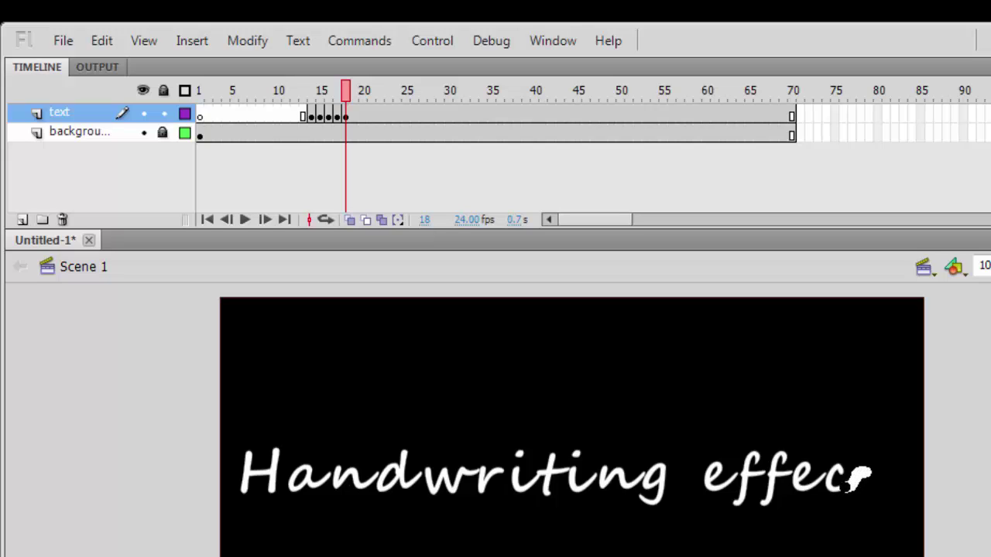
- Erase most of the "c" of "effect" from its tail upward across frames 18 and 19, inserting a keyframe at frame 19
left_click_drag(855, 475, 834, 490)
key("F6")
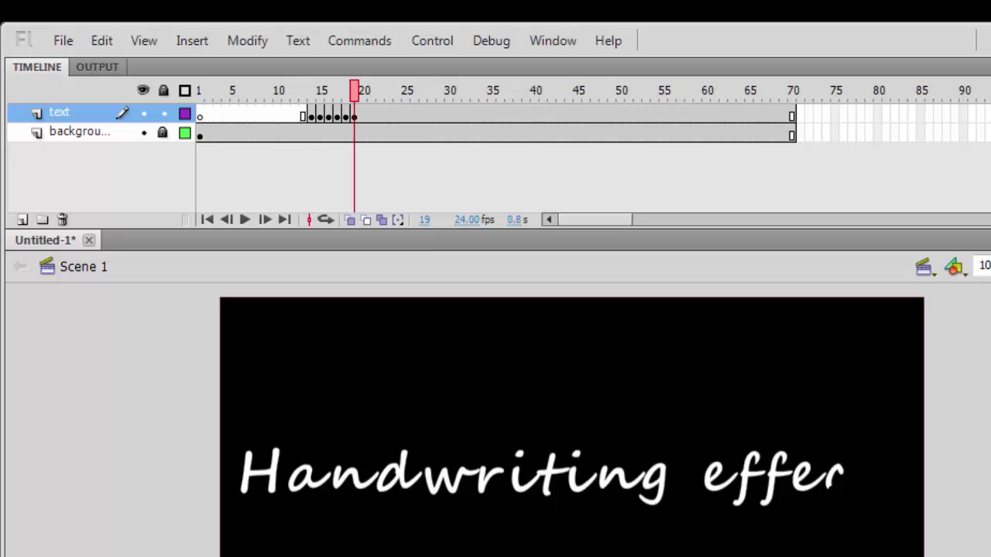
left_click_drag(825, 469, 837, 473)
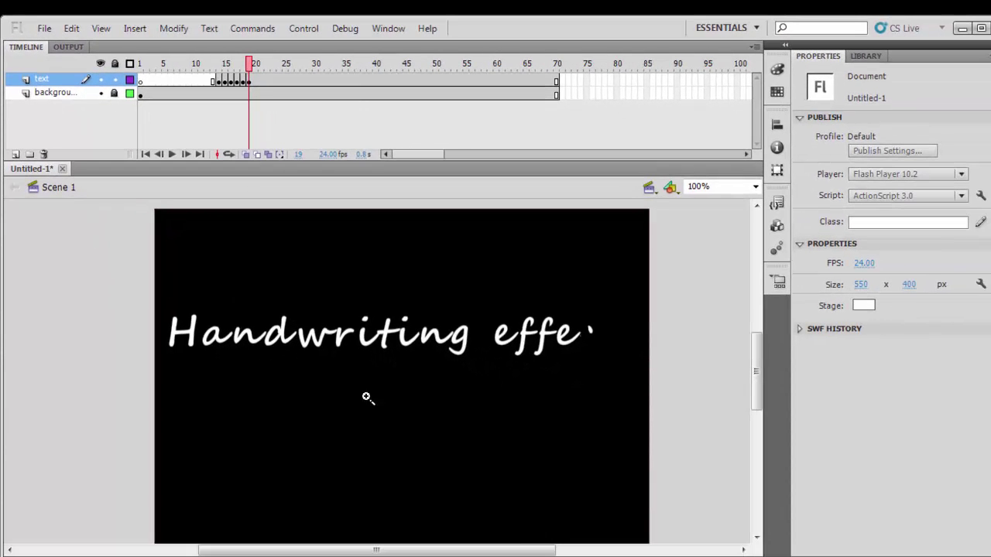
- Erase the remaining dot of the "c" and the neighbouring "e" of "effect" stroke by stroke, inserting text-layer keyframes up to frame 24
left_click(548, 452)
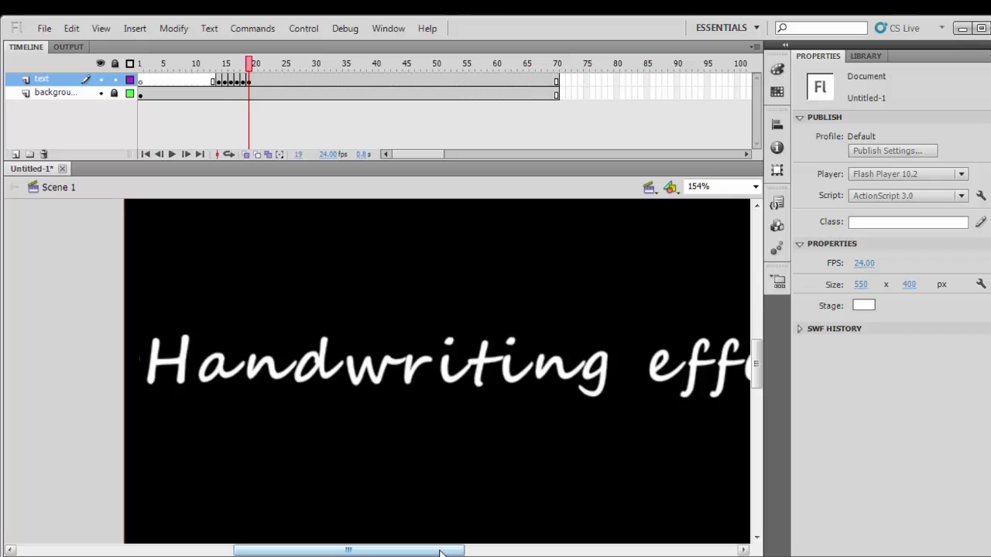
left_click_drag(439, 553, 472, 553)
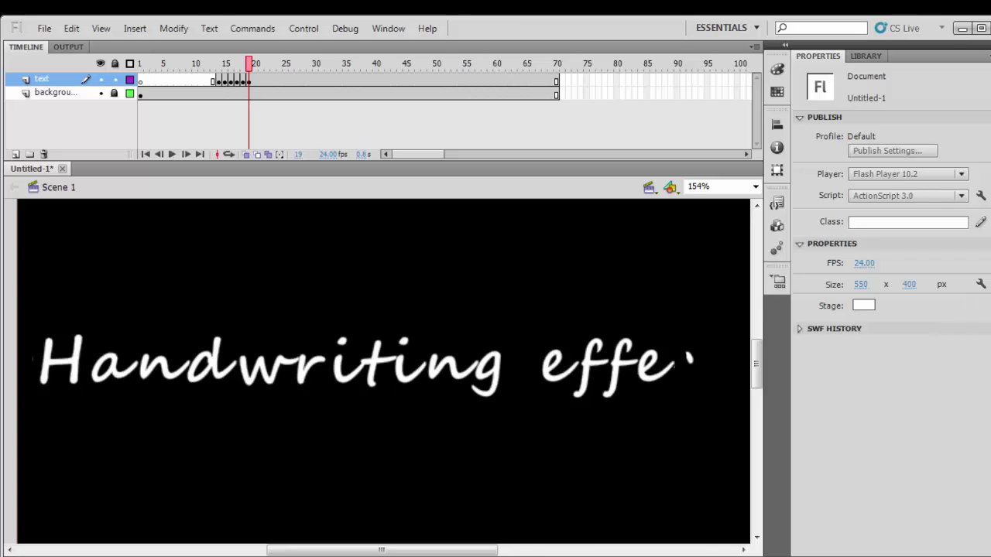
left_click(245, 63)
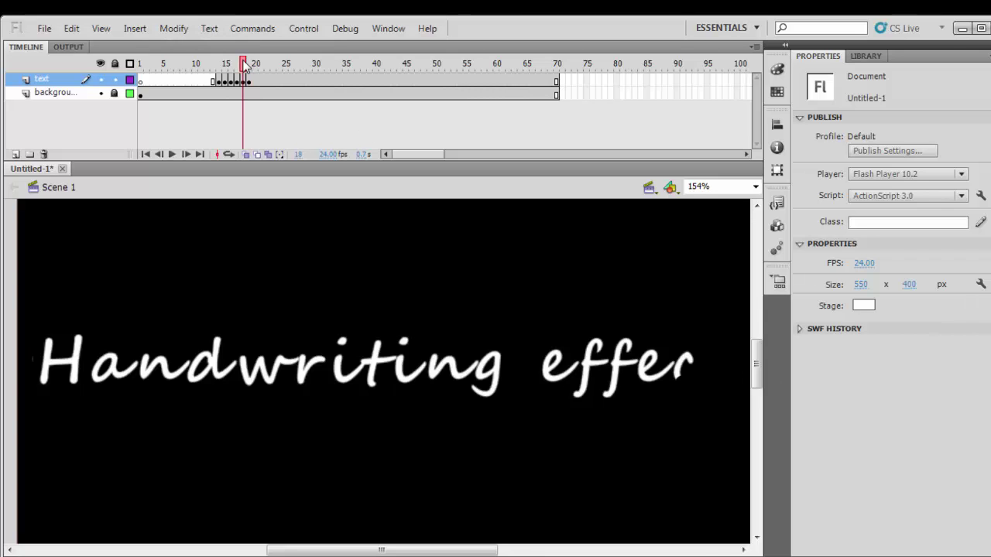
left_click_drag(245, 64, 255, 63)
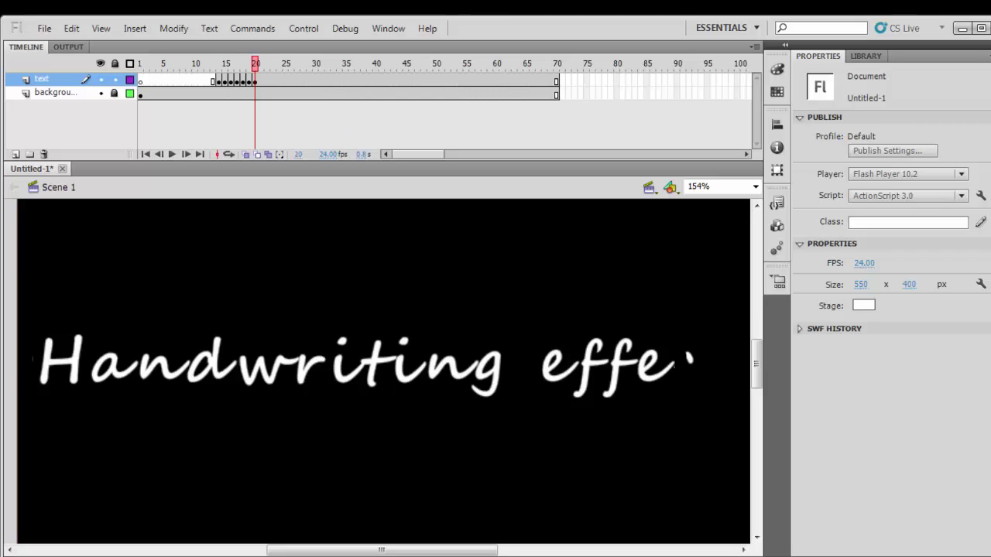
mouse_move(688, 350)
left_mouse_down()
mouse_move(692, 364)
mouse_move(672, 362)
mouse_move(647, 380)
mouse_move(644, 354)
mouse_move(649, 372)
left_mouse_up()
key("F6")
key("F6")
key("F6")
key("F6")
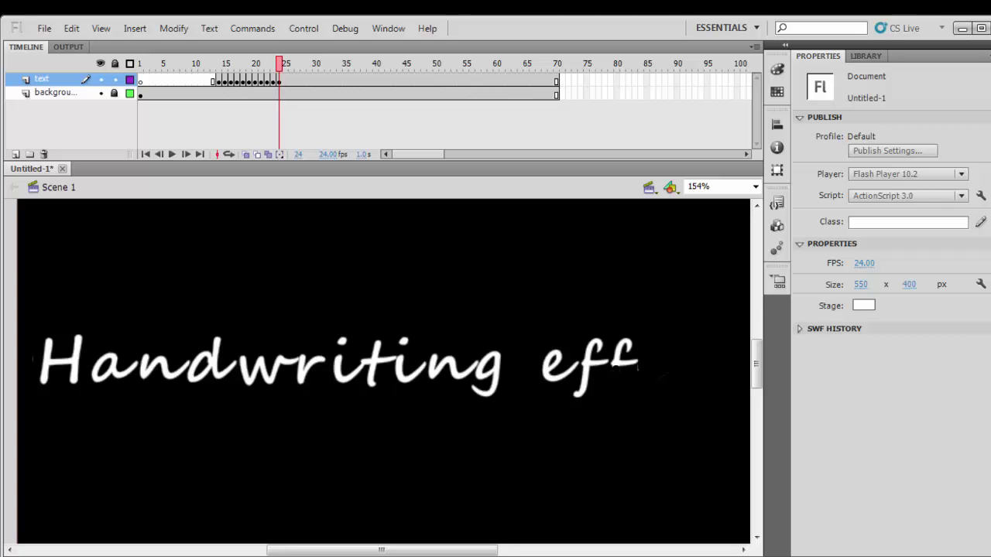
- Erase the rest of the second "f" of "effect", inserting keyframes at frames 25 and 26
key("F6")
left_click_drag(626, 347, 639, 364)
key("F6")
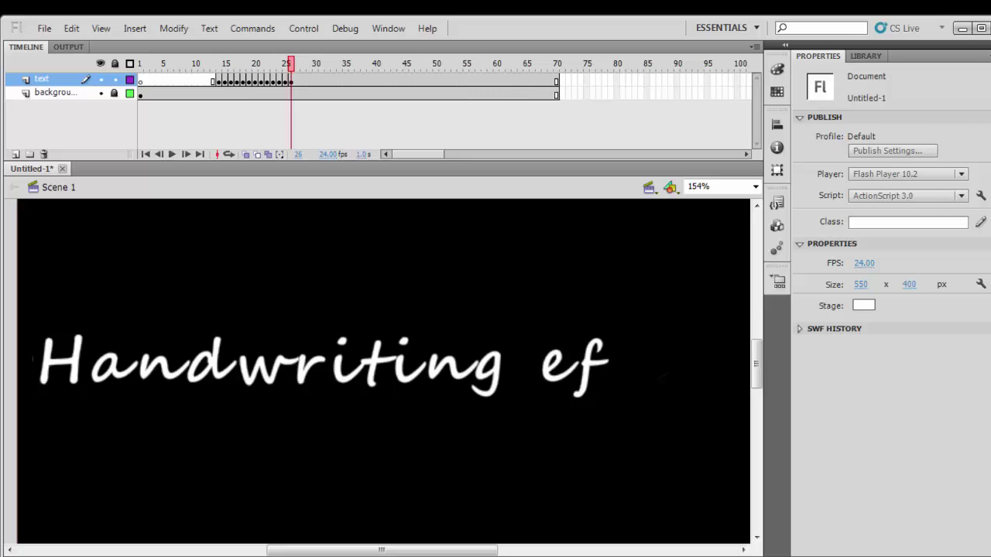
- Erase the remaining "ef" of "effect" gradually, starting with the "f", inserting text-layer keyframes from frame 27 to 33
key("F6")
mouse_move(574, 395)
left_mouse_down()
mouse_move(598, 342)
mouse_move(586, 359)
mouse_move(610, 359)
mouse_move(591, 366)
left_mouse_up()
key("F6")
key("F6")
key("F6")
mouse_move(586, 361)
left_mouse_down()
mouse_move(554, 378)
mouse_move(547, 357)
mouse_move(562, 358)
left_mouse_up()
key("F6")
key("F6")
left_click(554, 353)
mouse_move(327, 64)
left_mouse_down()
mouse_move(217, 65)
mouse_move(329, 68)
left_mouse_up()
key("F6")
- Erase the final "g" of "Handwriting" from its tail upward, inserting keyframes from frame 34 to 37
mouse_move(476, 391)
left_mouse_down()
mouse_move(496, 381)
mouse_move(481, 367)
mouse_move(482, 378)
mouse_move(453, 376)
left_mouse_up()
key("F6")
key("F6")
key("F6")
key("F6")
- Erase the letters "itin" of "Handwriting" backwards in small portions, inserting a keyframe for each portion from frame 38 to 48
mouse_move(446, 362)
left_mouse_down()
mouse_move(453, 369)
mouse_move(434, 383)
mouse_move(402, 383)
mouse_move(404, 344)
mouse_move(379, 348)
mouse_move(368, 360)
mouse_move(401, 358)
mouse_move(338, 382)
mouse_move(367, 362)
left_mouse_up()
key("F6")
key("F6")
key("F6")
key("F6")
key("F6")
key("F6")
key("F6")
key("F6")
key("F6")
key("F6")
left_click_drag(342, 353, 343, 348)
key("F6")
- Erase the "r" and "w" of "Handwriting" backwards toward the "d", inserting keyframes from frame 49 to 58
mouse_move(327, 359)
left_mouse_down()
mouse_move(305, 381)
mouse_move(302, 360)
mouse_move(268, 379)
mouse_move(289, 361)
mouse_move(253, 376)
mouse_move(228, 373)
mouse_move(219, 338)
left_mouse_up()
key("F6")
key("F6")
key("F6")
key("F6")
key("F6")
key("F6")
key("F6")
key("F6")
key("F6")
key("F6")
- Erase the "d" and "n" of "Handwriting" in small backward strokes, inserting keyframes from frame 59 to 65
mouse_move(232, 352)
left_mouse_down()
mouse_move(242, 370)
mouse_move(218, 380)
mouse_move(172, 371)
mouse_move(160, 379)
mouse_move(144, 367)
mouse_move(143, 378)
left_mouse_up()
key("F6")
key("F6")
key("F6")
key("F6")
key("F6")
key("F6")
key("F6")
- Erase the "a" of "Handwriting" backwards toward the "H", inserting keyframes from frame 66 to 71
mouse_move(155, 375)
left_mouse_down()
mouse_move(240, 378)
mouse_move(98, 367)
mouse_move(75, 377)
mouse_move(75, 366)
left_mouse_up()
key("F6")
key("F6")
key("F6")
key("F6")
key("F6")
key("F6")
- Erase the strokes and crossbar of the capital "H" completely, inserting the last text-layer keyframes up to frame 76
left_click_drag(81, 337, 74, 367)
mouse_move(71, 381)
left_mouse_down()
mouse_move(79, 346)
mouse_move(71, 374)
left_mouse_up()
mouse_move(94, 358)
left_mouse_down()
mouse_move(44, 367)
mouse_move(46, 357)
mouse_move(33, 374)
mouse_move(63, 360)
left_mouse_up()
key("F6")
key("F6")
key("F6")
key("F6")
key("F6")
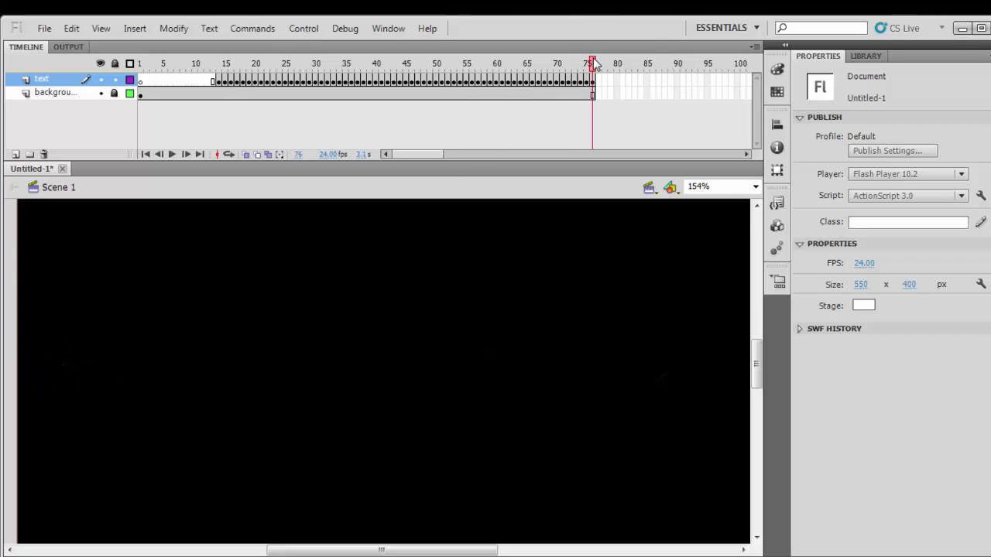
- Scrub through the erasing animation, and extend both the text and background layers to frame 90
left_click_drag(593, 63, 214, 135)
mouse_move(214, 65)
left_mouse_down()
mouse_move(585, 101)
mouse_move(602, 138)
left_mouse_up()
left_click_drag(678, 82, 678, 94)
key("F5")
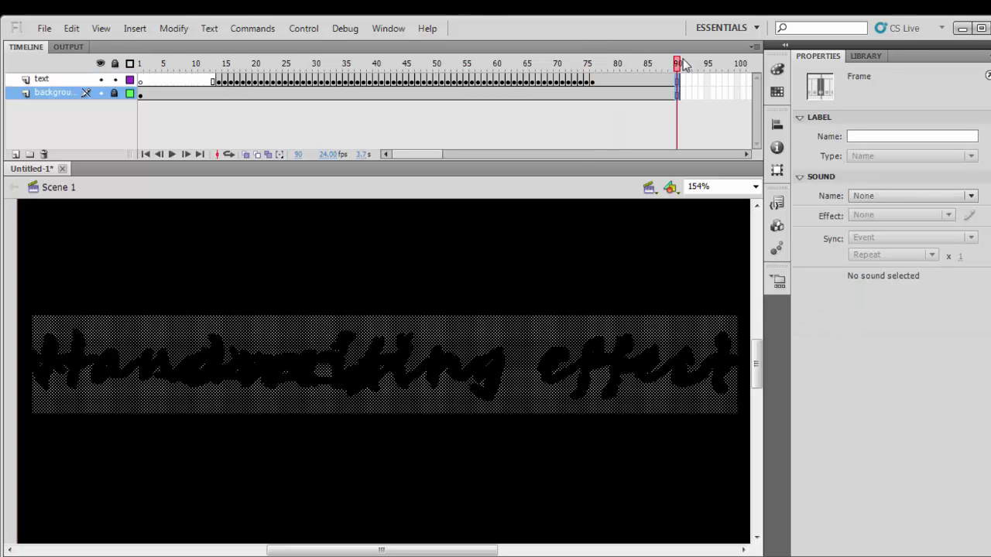
- Reverse the order of the text layer's keyframes from frame 14 to 76, and clear the frame selection
left_click_drag(678, 66, 205, 98)
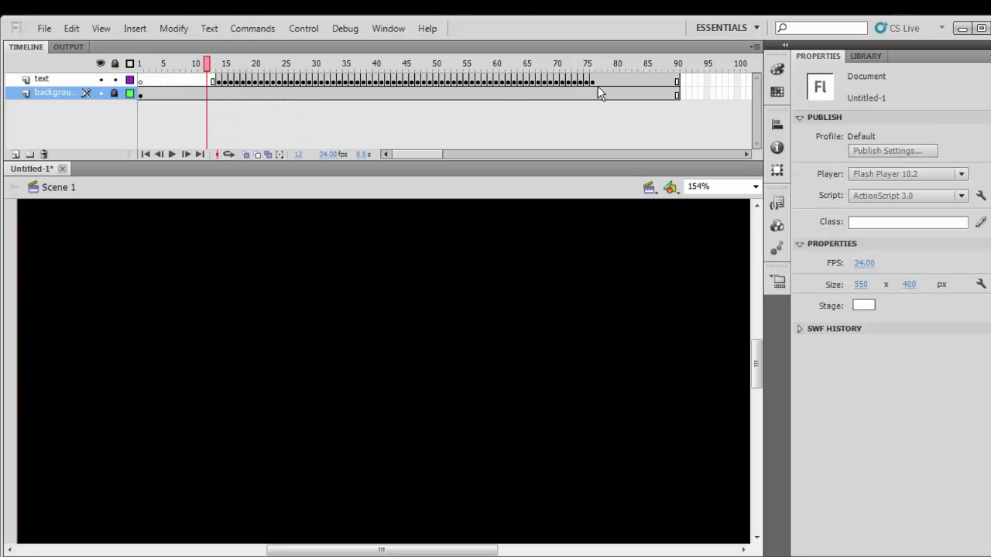
left_click_drag(596, 89, 222, 87)
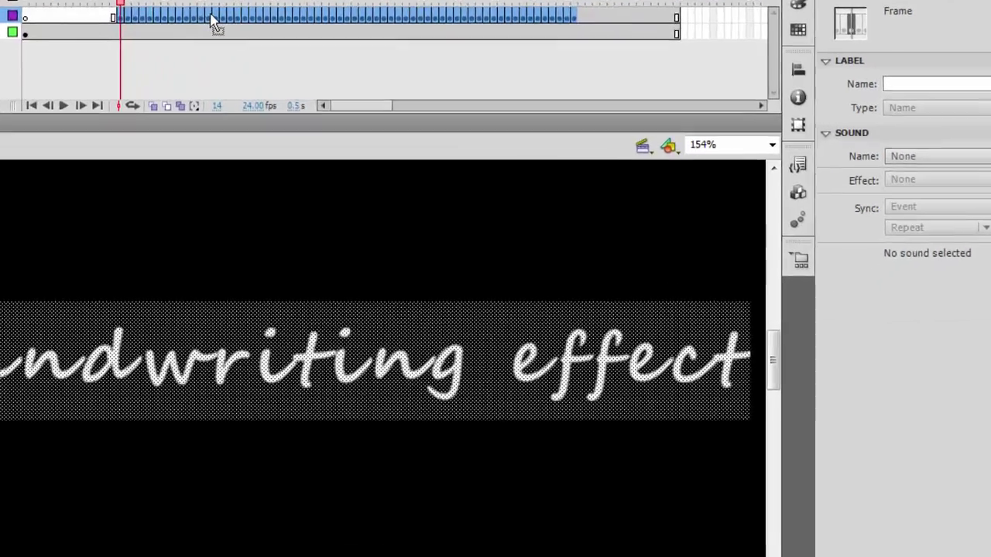
right_click(295, 89)
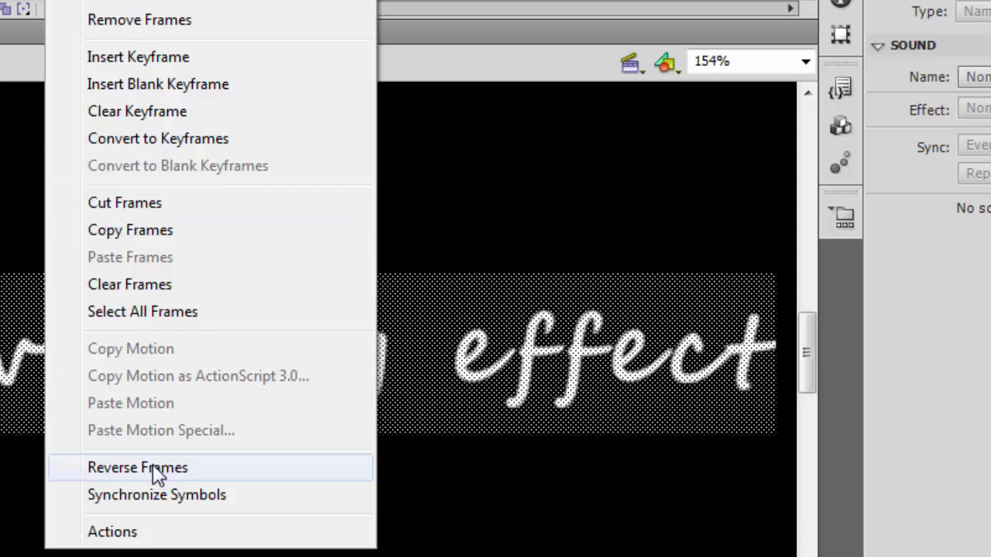
left_click(178, 467)
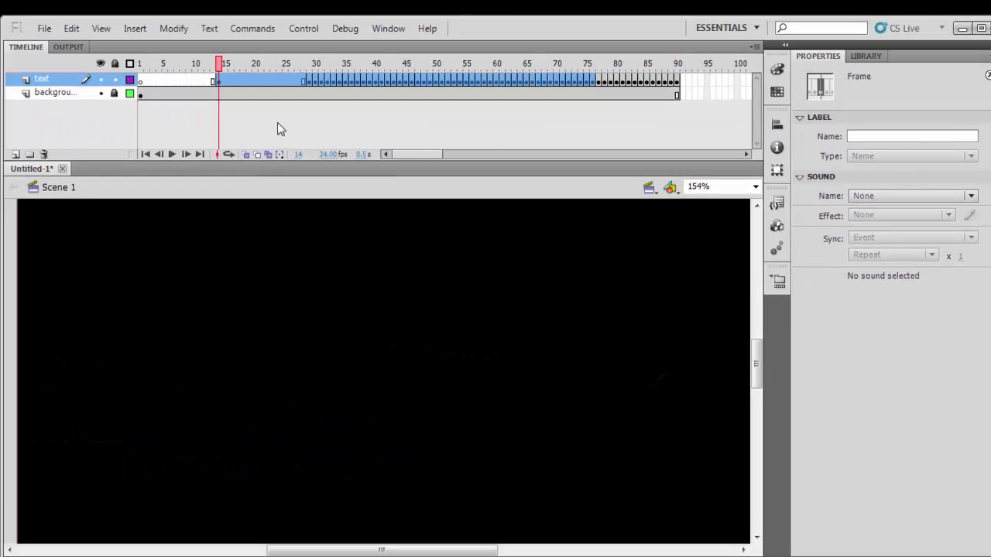
left_click(277, 122)
- Preview the reversed animation, and move the text layer's run of writing keyframes earlier so it begins at frame 21
left_click(224, 65)
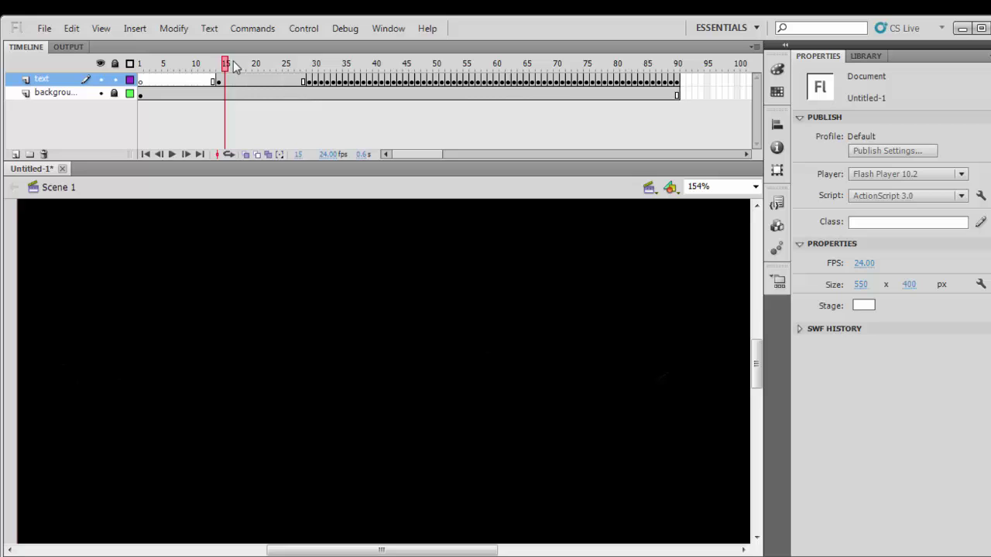
left_click_drag(236, 67, 219, 86)
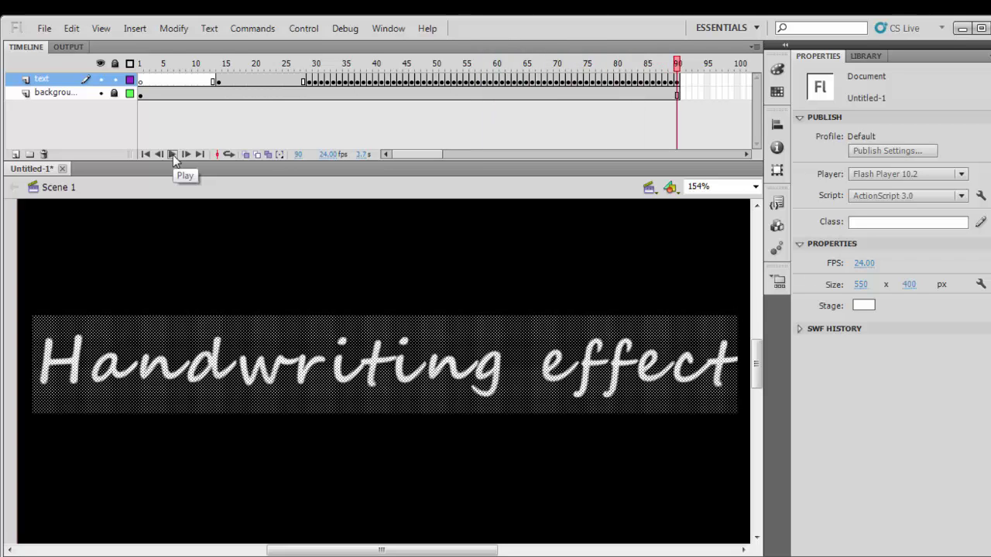
left_click_drag(305, 83, 649, 88)
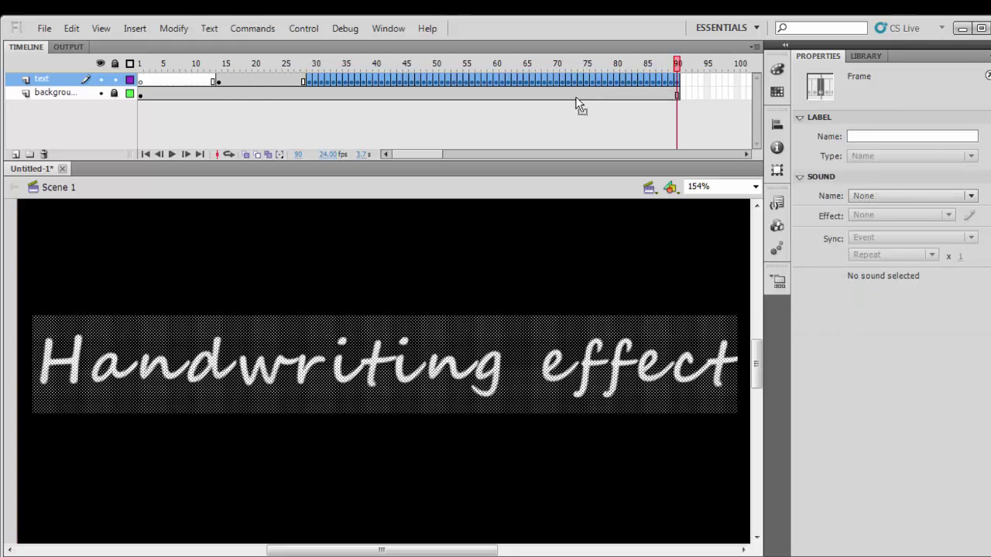
left_click(591, 80)
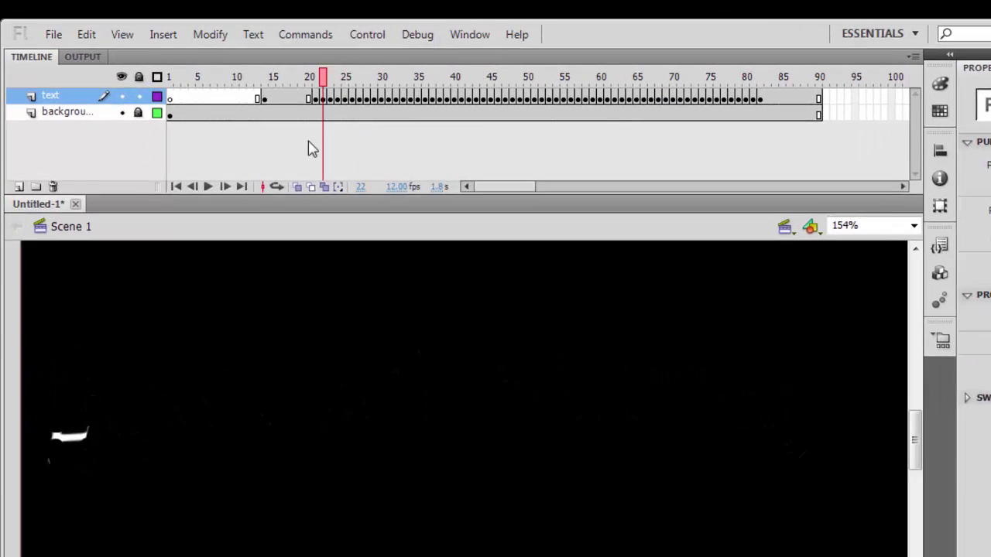
- Export the movie to the Desktop as a Windows AVI named "wrtng", with the 320 × 233 pixel size and 24 bit color
left_click(62, 38)
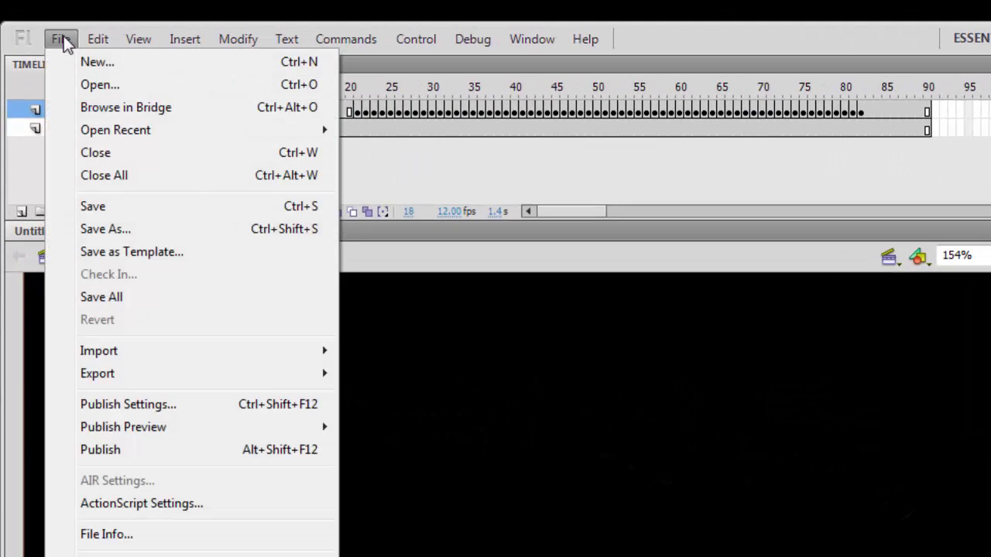
mouse_move(147, 380)
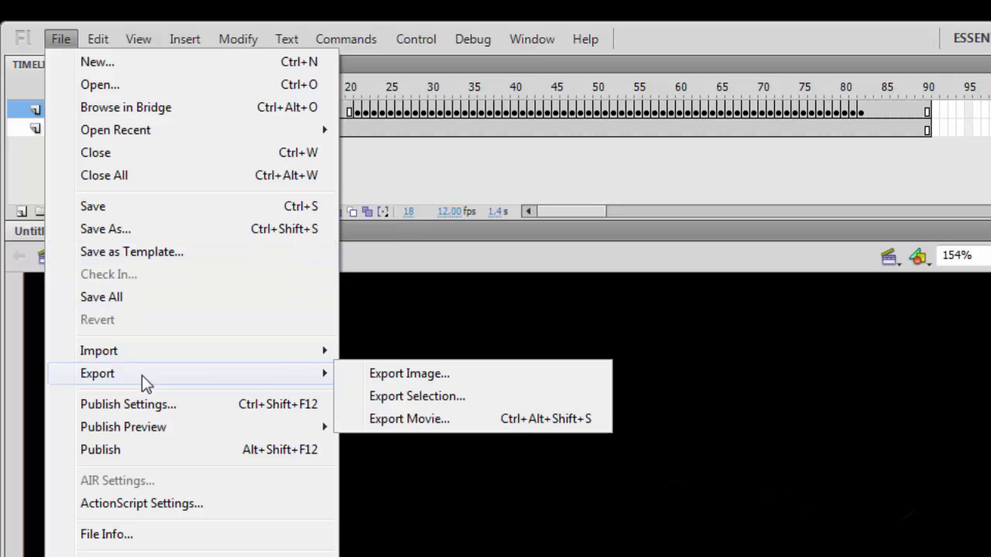
left_click(397, 419)
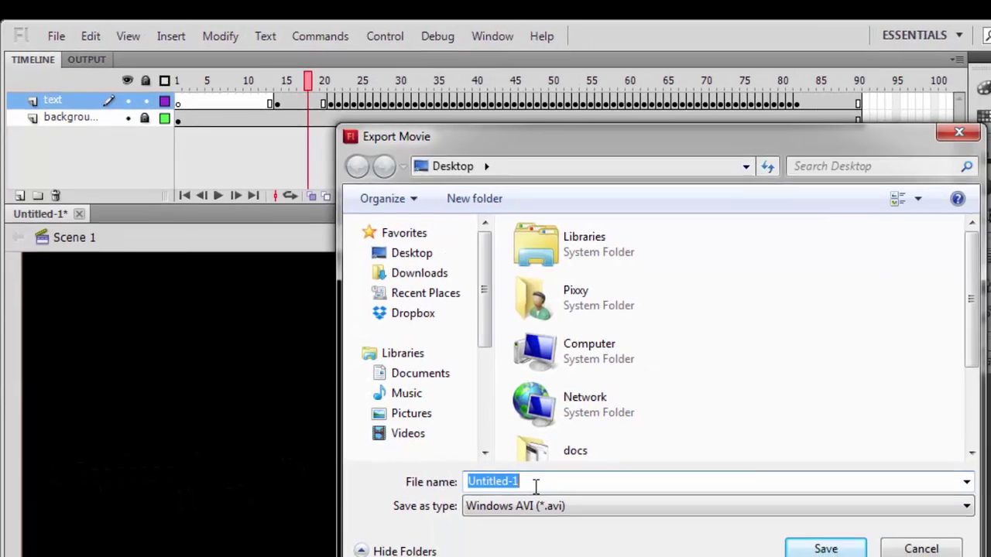
type("wrtng")
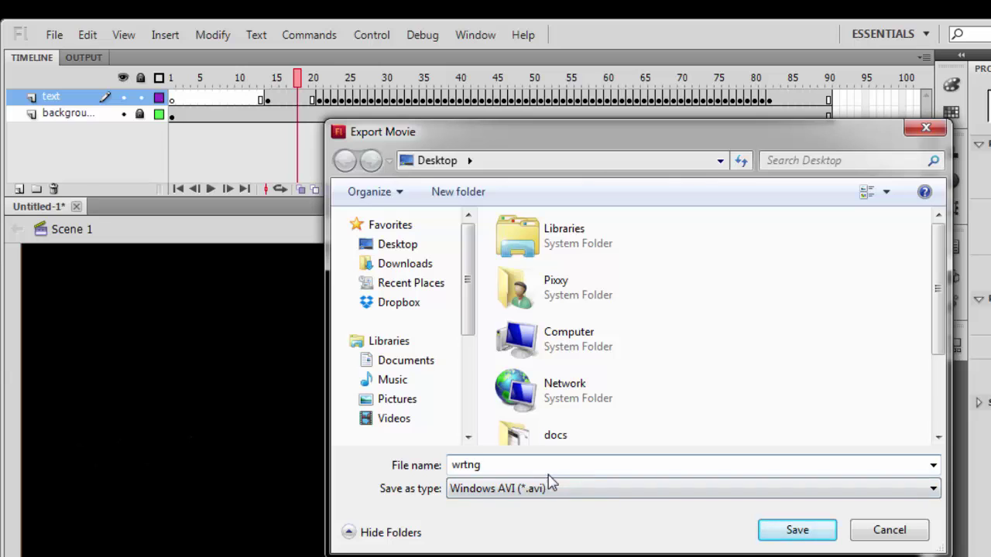
left_click(796, 538)
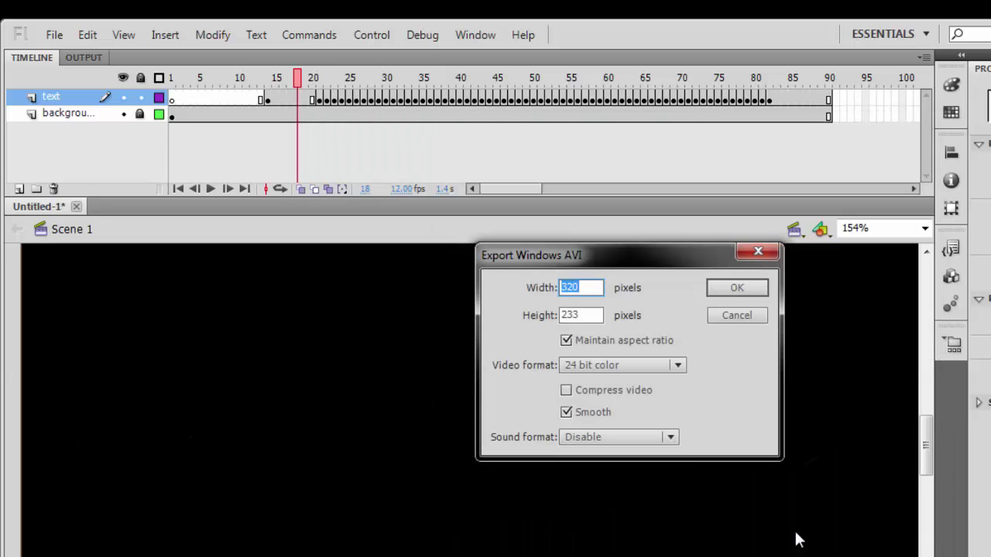
left_click(728, 289)
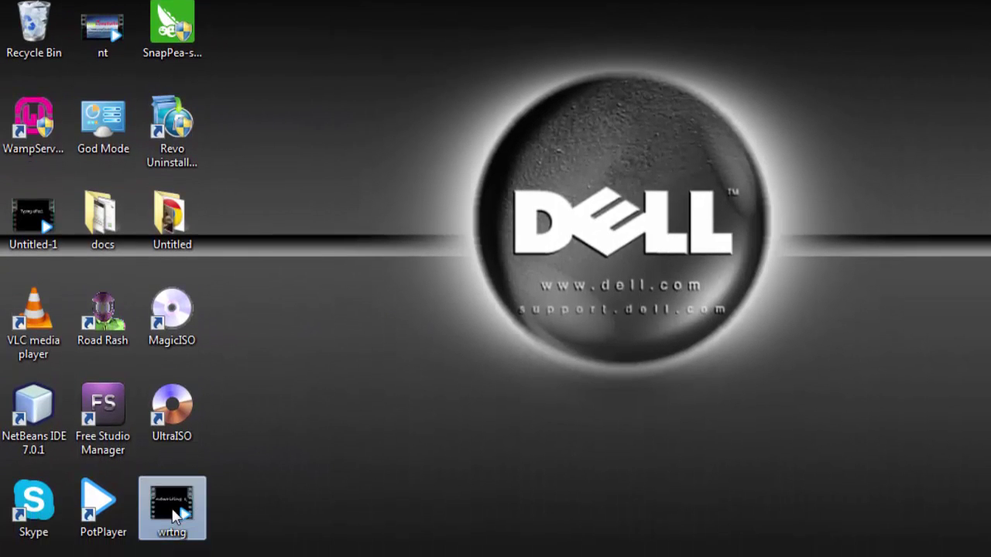
- Open the exported "wrtng" video from the desktop in VLC media player
right_click(175, 517)
mouse_move(320, 223)
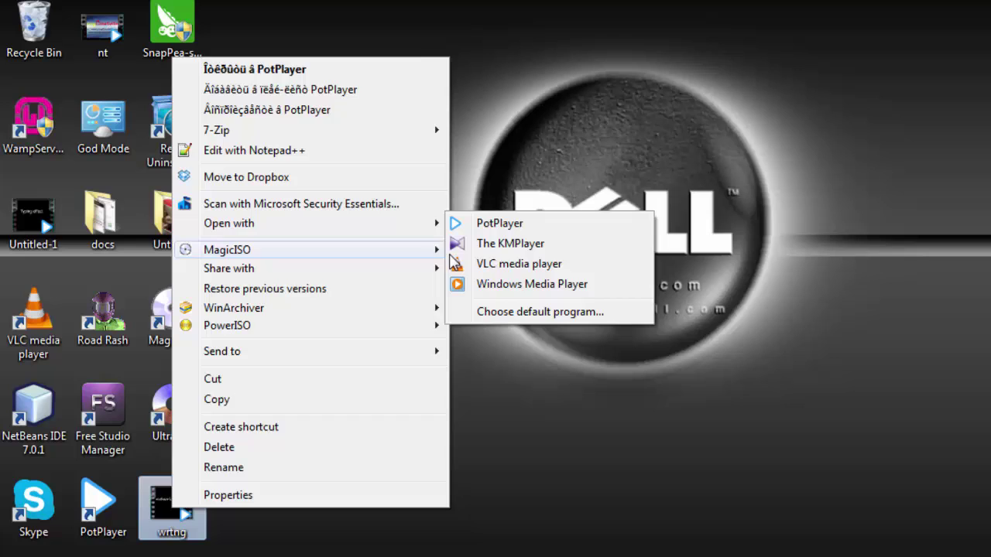
left_click(480, 264)
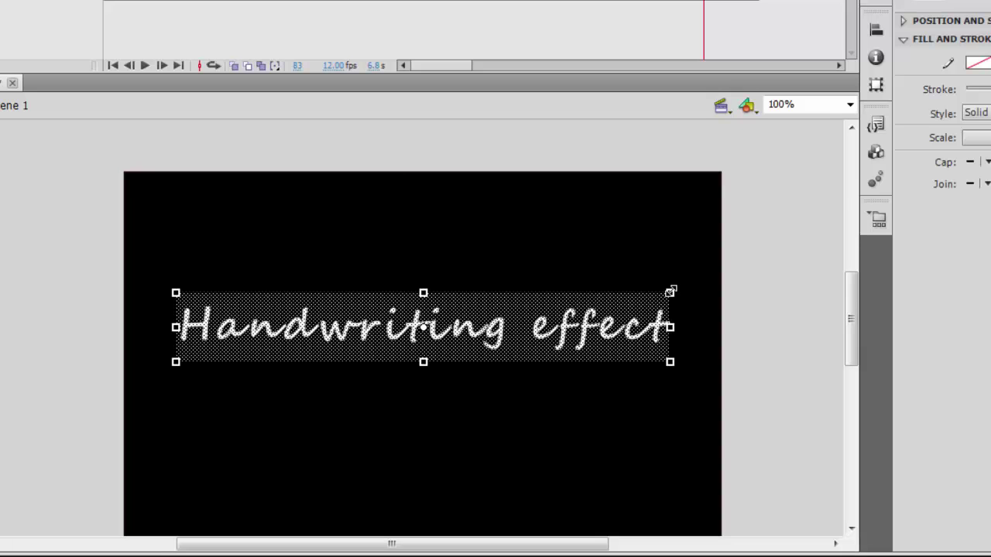
- Scale down the complete "Handwriting effect" text in the text layer's last keyframe with Free Transform, and deselect it
left_click_drag(670, 292, 650, 300)
left_click(767, 287)
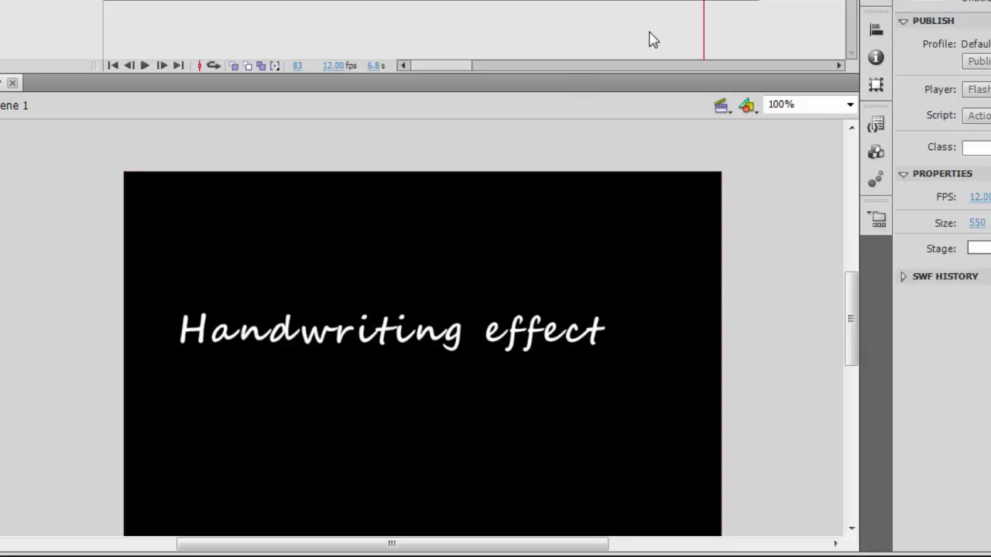
- Scrub back and step through the animation to compare its frames with the resized text, and briefly view the background as an outline
left_click_drag(696, 1, 216, 1)
key("period")
key("period")
key("period")
key("period")
key("period")
key("period")
key("period")
key("period")
key("period")
key("period")
key("period")
key("period")
key("period")
key("period")
key("period")
key("period")
key("period")
key("period")
key("period")
key("period")
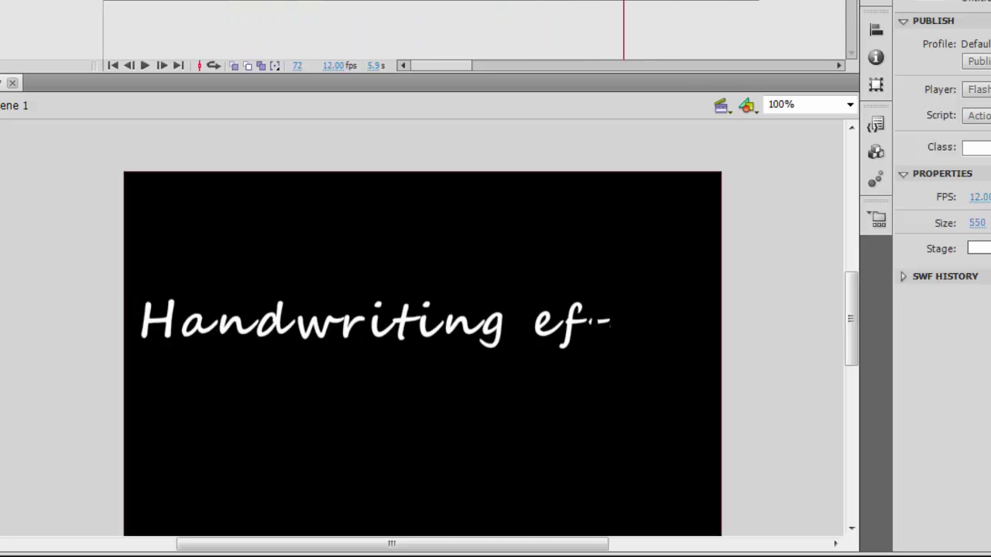
key("ctrl+Return")
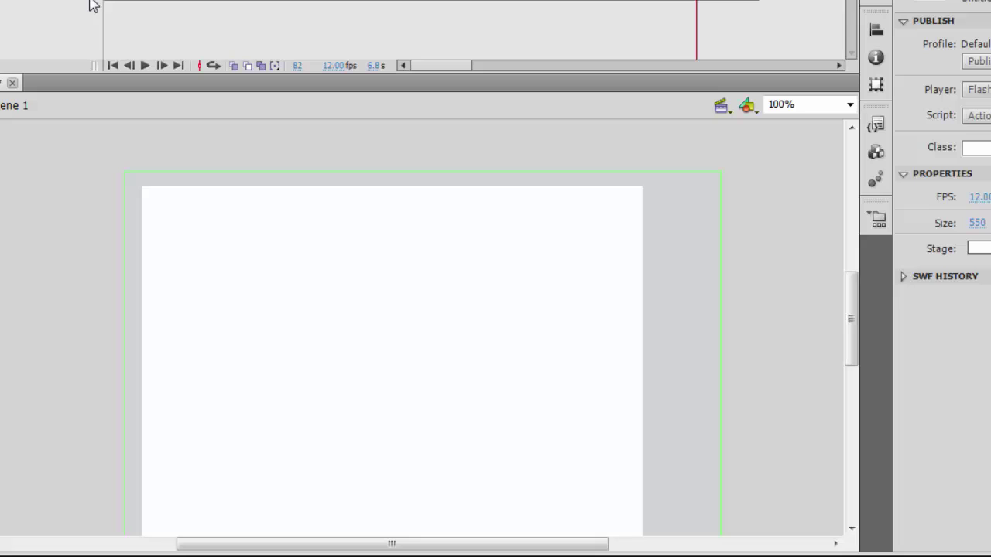
left_click(89, 2)
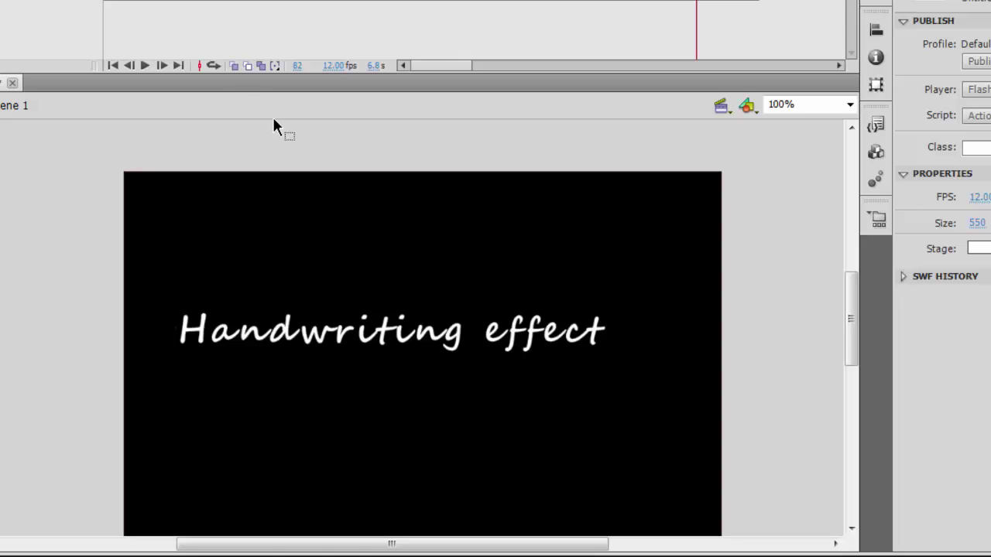